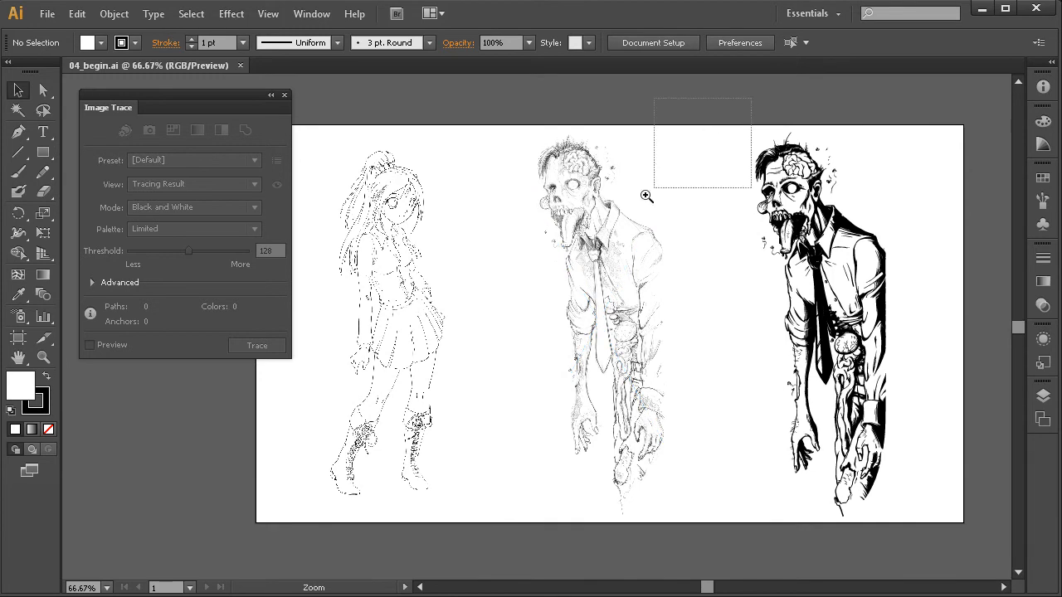
Examine the middle zombie pencil sketch up close, from the head and collar down to the tie and arm.
drag(541, 406, 528, 396)
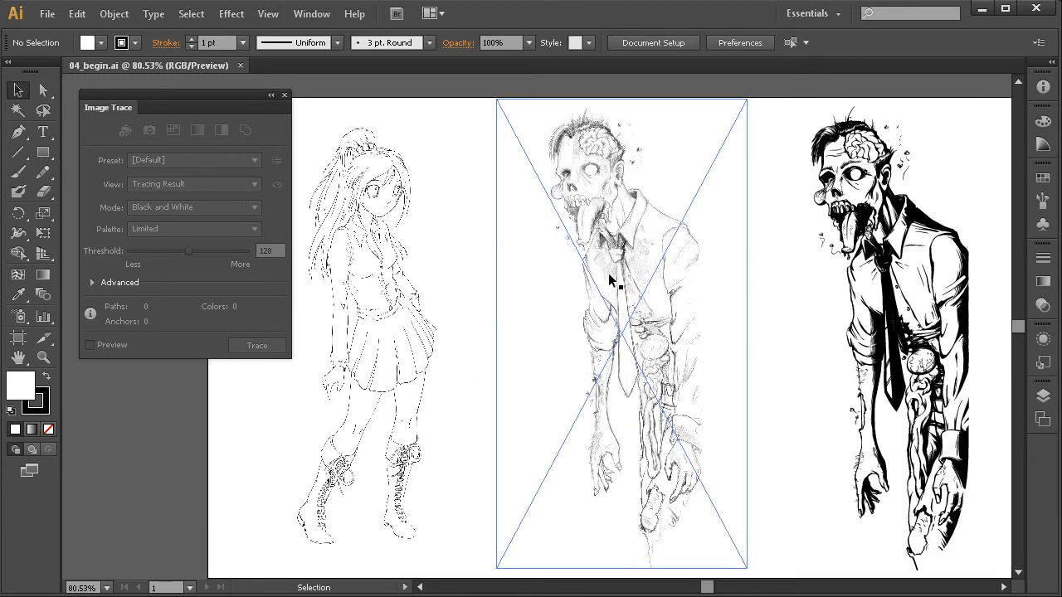
key(ctrl+space)
drag(734, 90, 526, 553)
drag(587, 401, 588, 383)
key(ctrl+space)
drag(665, 99, 394, 505)
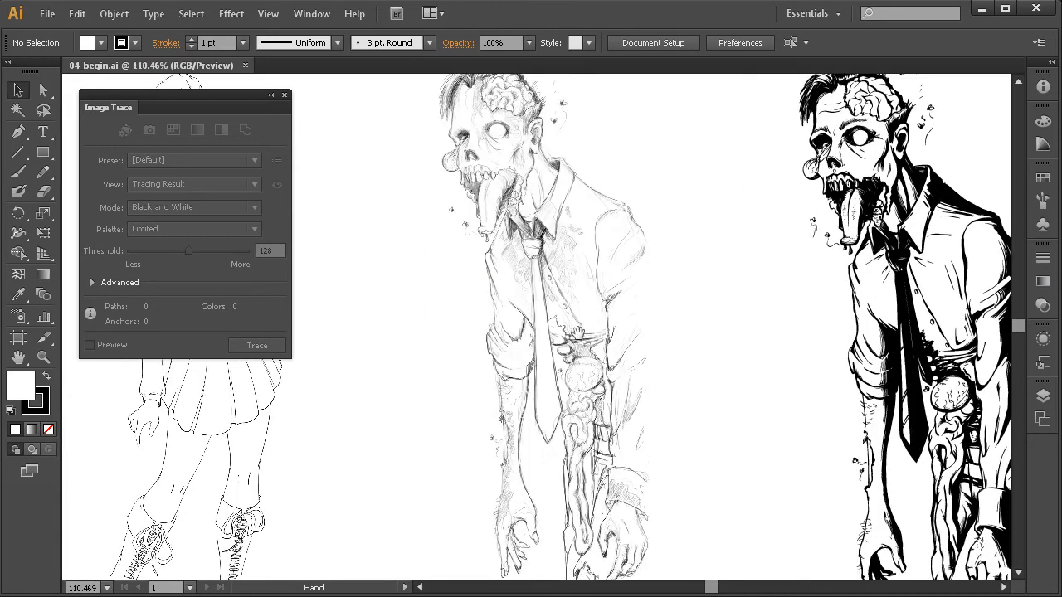
drag(593, 314, 578, 349)
key(ctrl+space)
drag(711, 111, 390, 453)
drag(435, 415, 422, 461)
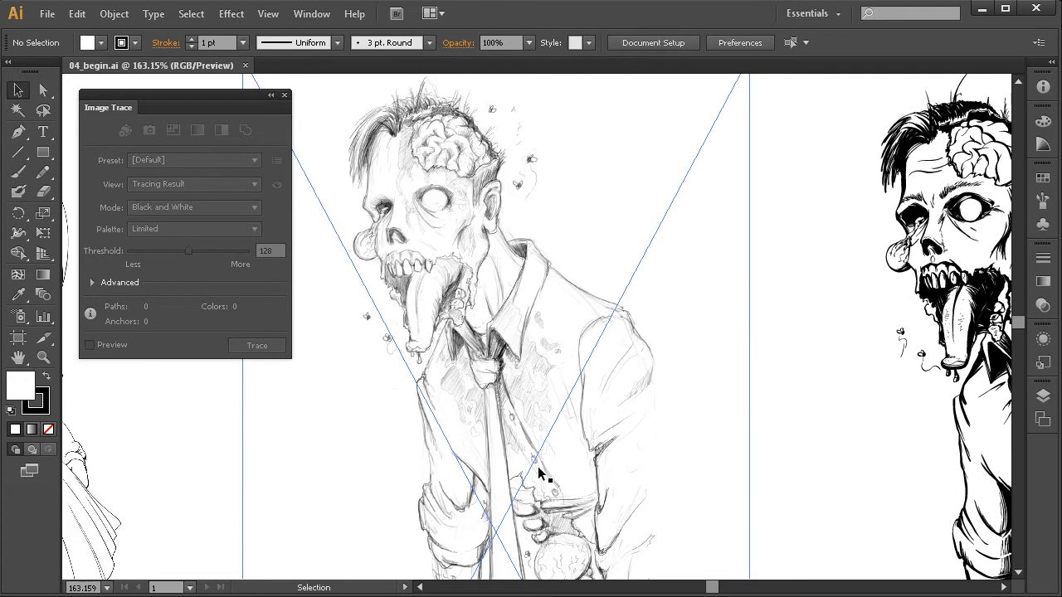
drag(569, 168, 384, 413)
drag(498, 382, 471, 425)
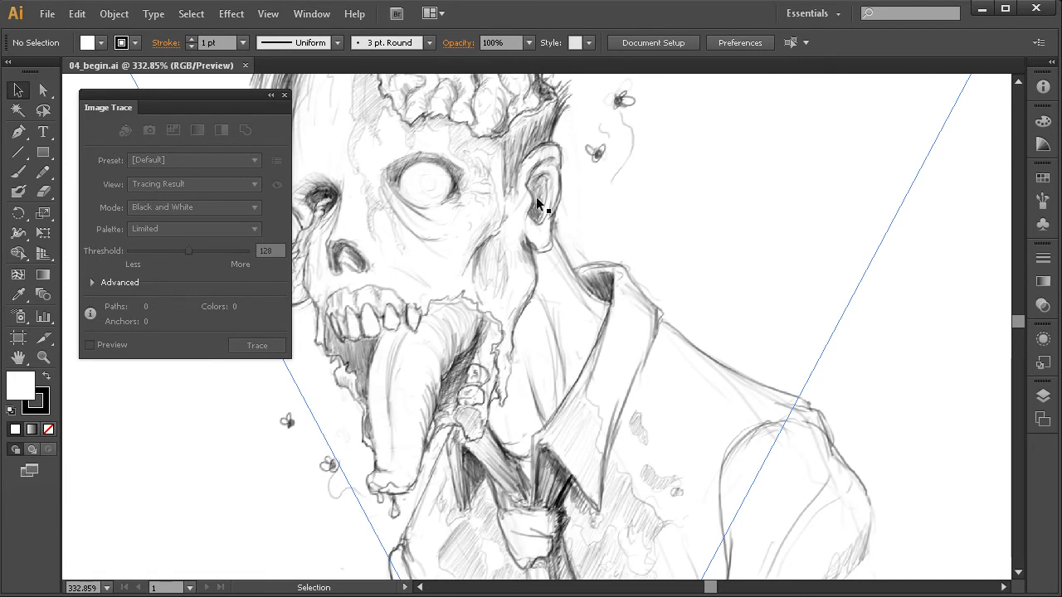
drag(520, 414, 520, 268)
drag(542, 374, 553, 379)
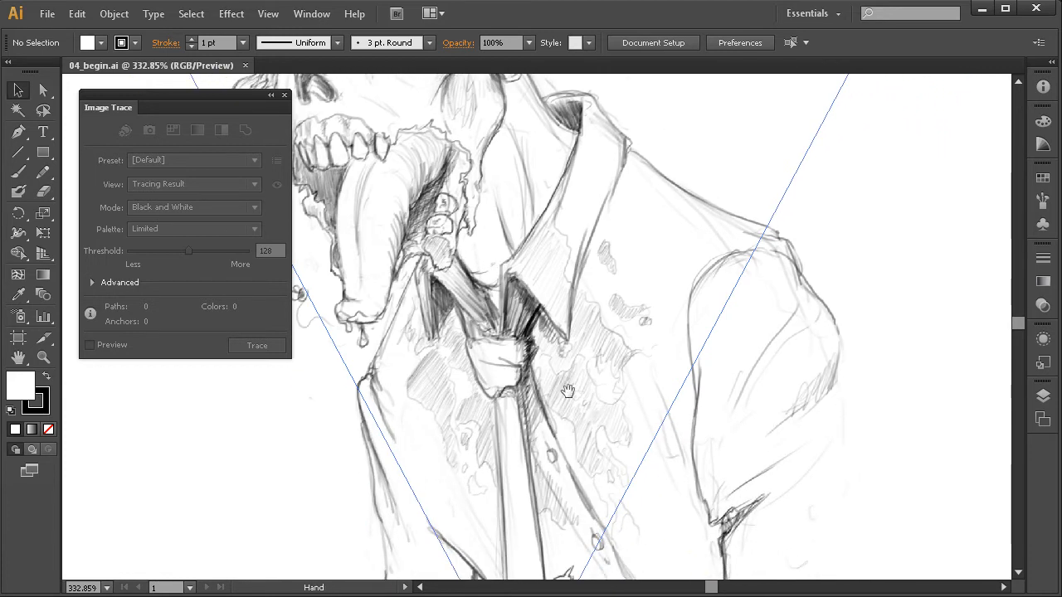
ctrl+alt+click(577, 408)
ctrl+alt+click(577, 408)
drag(559, 420, 541, 330)
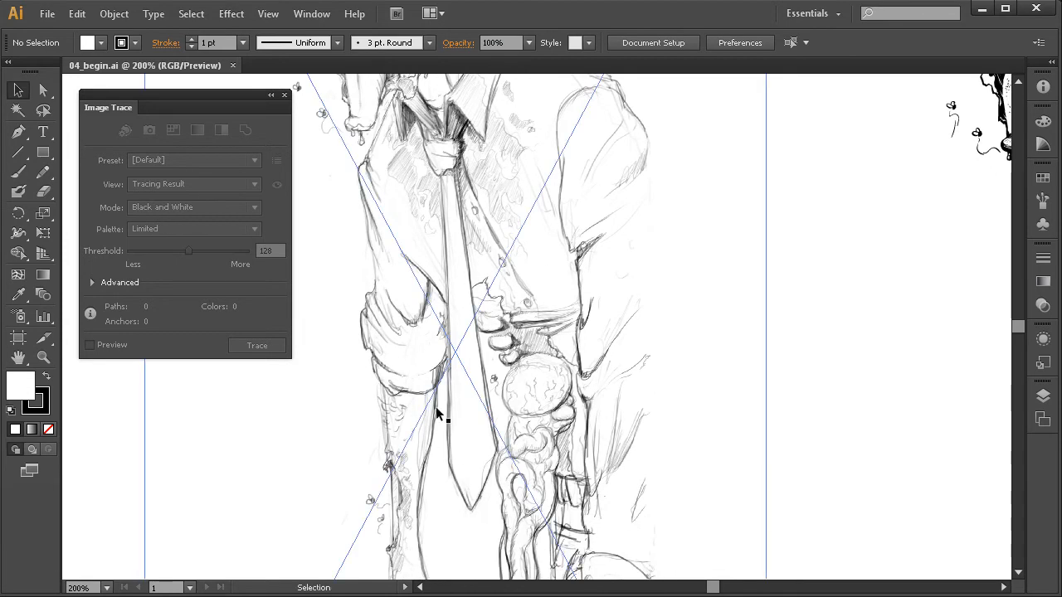
Examine the line quality of the girl drawing's face, hair and collar up close.
drag(150, 365, 600, 385)
drag(443, 332, 567, 404)
drag(475, 263, 537, 361)
drag(662, 122, 360, 465)
drag(557, 358, 547, 390)
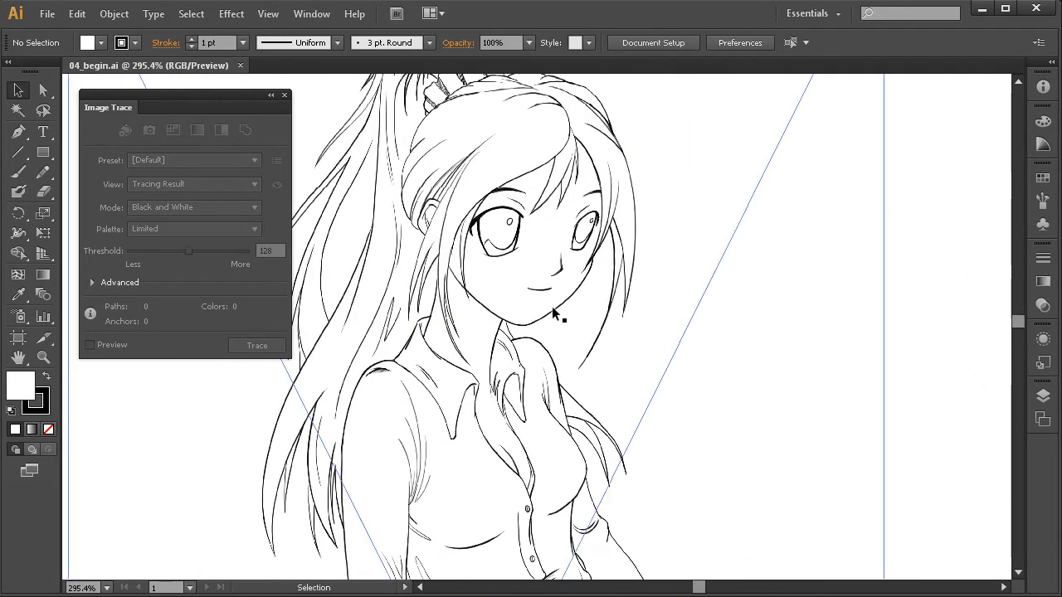
drag(563, 319, 583, 360)
mouse_move(720, 134)
mouse_down()
mouse_move(445, 413)
mouse_move(564, 407)
mouse_up()
drag(357, 415, 444, 385)
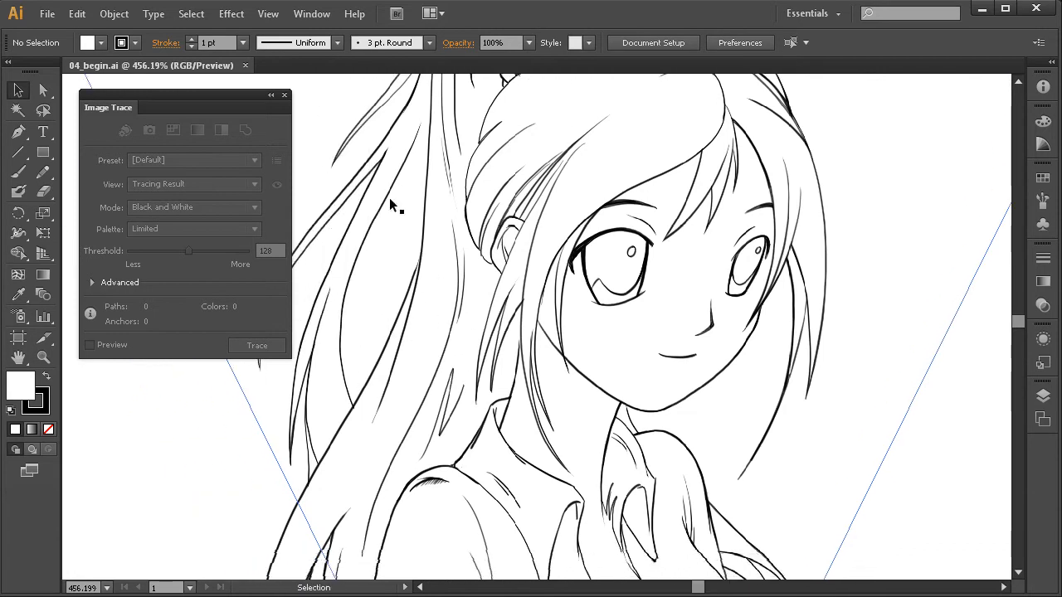
drag(588, 429, 505, 372)
ctrl+alt+click(603, 394)
ctrl+alt+click(604, 397)
ctrl+alt+click(605, 401)
ctrl+alt+click(604, 408)
mouse_move(604, 407)
mouse_down()
mouse_move(682, 426)
mouse_move(612, 429)
mouse_move(609, 449)
mouse_up()
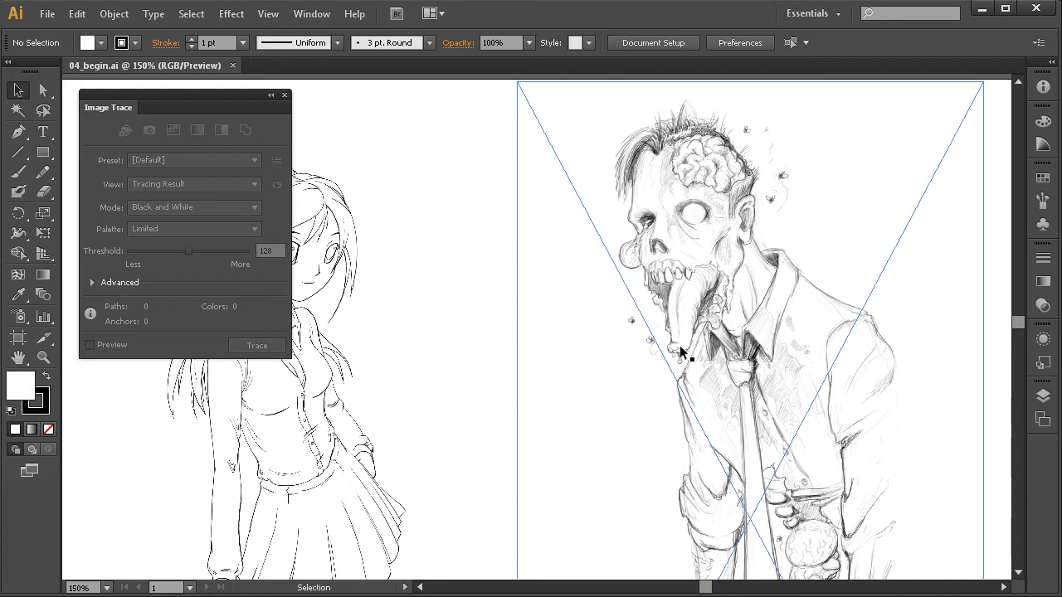
Select the linked zombie pencil sketch in the middle of the artboard.
drag(751, 359, 597, 336)
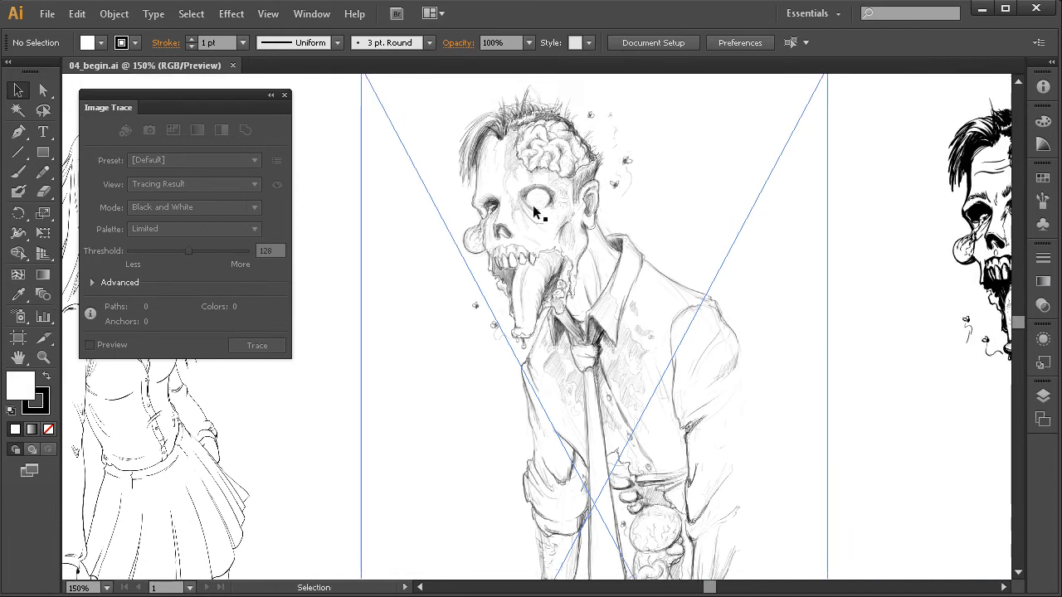
click(615, 374)
drag(597, 425, 516, 415)
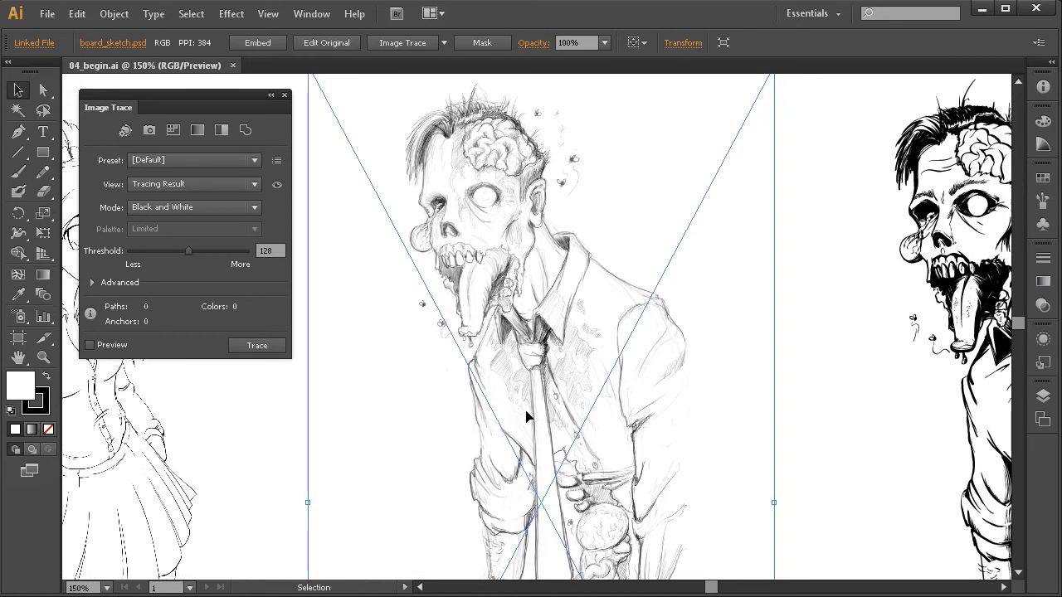
Compare the shading and linework of the zombie pencil sketch with the inked zombie beside it.
key(ctrl+space)
drag(712, 122, 514, 353)
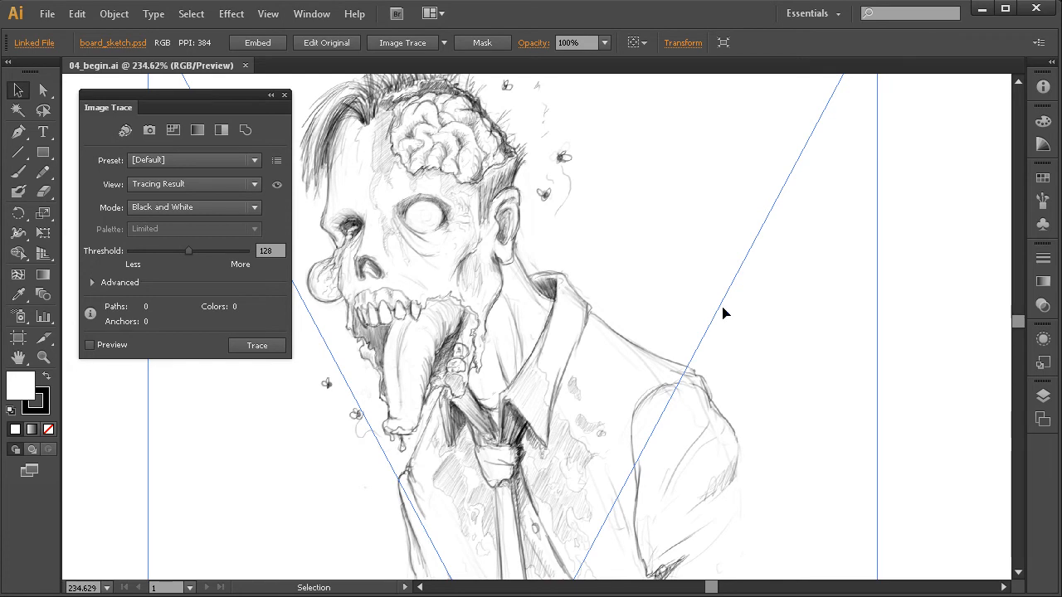
drag(718, 368, 655, 361)
ctrl+alt+click(707, 389)
mouse_move(748, 388)
mouse_down()
mouse_move(622, 418)
mouse_move(494, 408)
mouse_up()
drag(671, 327, 606, 345)
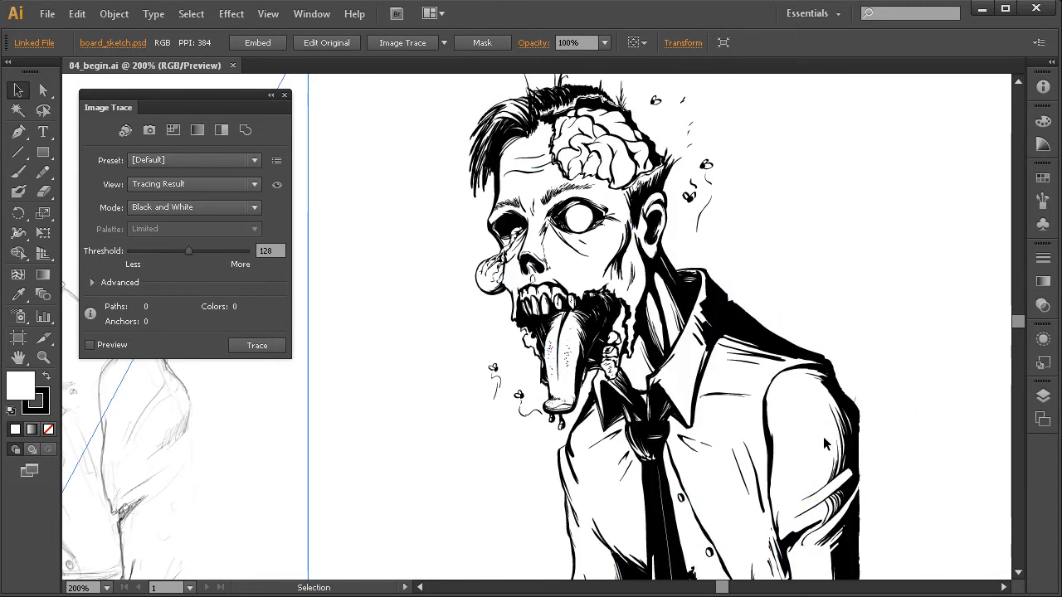
key(space)
drag(370, 407, 540, 394)
drag(405, 396, 560, 393)
key(space)
drag(454, 354, 596, 333)
key(space)
mouse_move(512, 372)
mouse_down()
mouse_move(533, 383)
mouse_move(517, 399)
mouse_up()
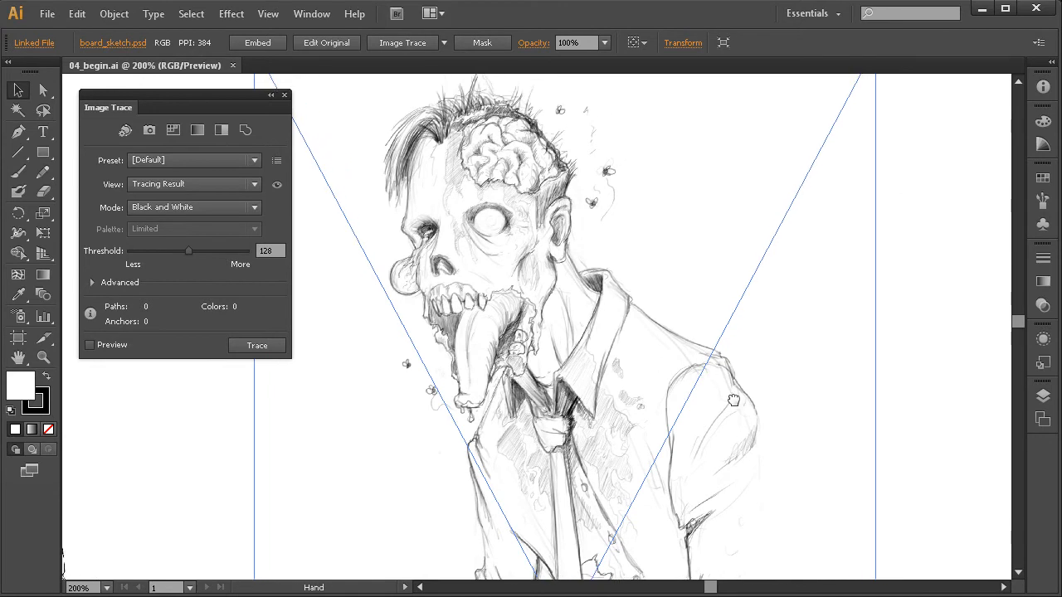
drag(741, 386, 436, 377)
drag(608, 401, 575, 401)
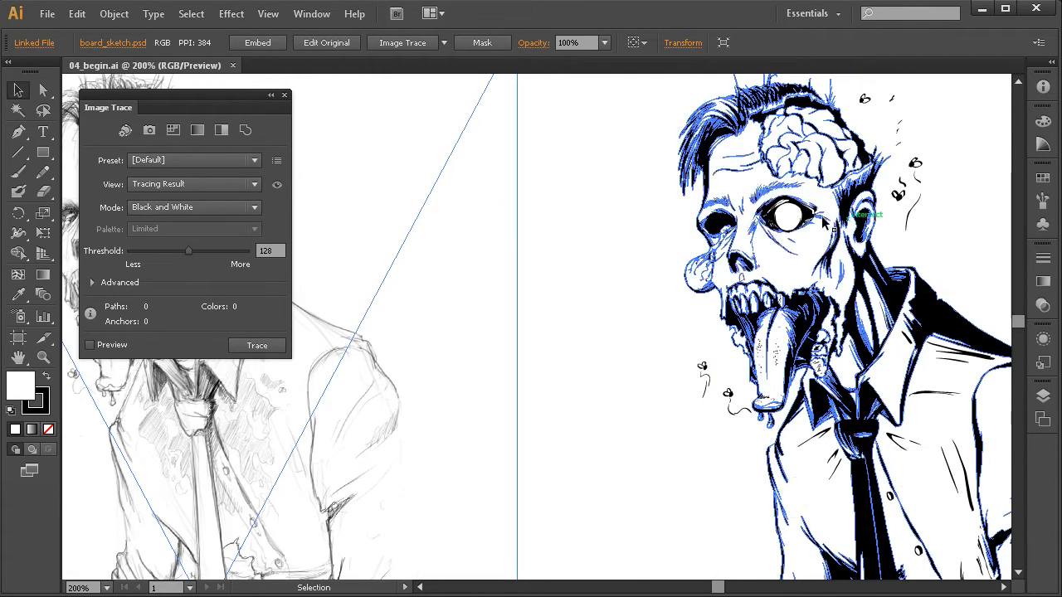
key(space)
mouse_move(253, 410)
mouse_down()
mouse_move(490, 378)
mouse_move(465, 410)
mouse_move(387, 415)
mouse_move(505, 423)
mouse_move(523, 409)
mouse_up()
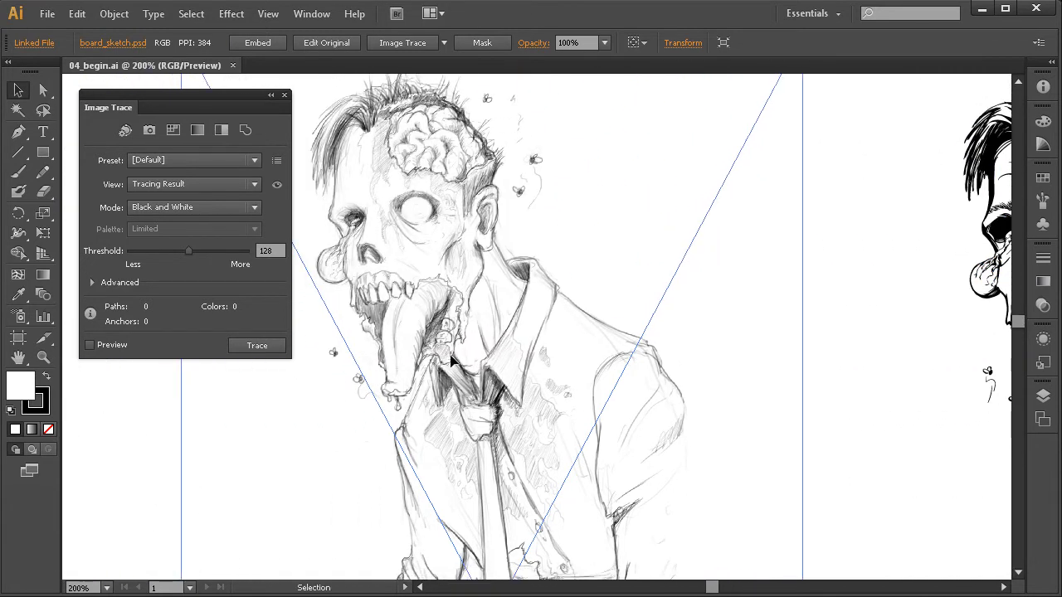
key(space)
drag(419, 362, 445, 362)
drag(446, 287, 481, 285)
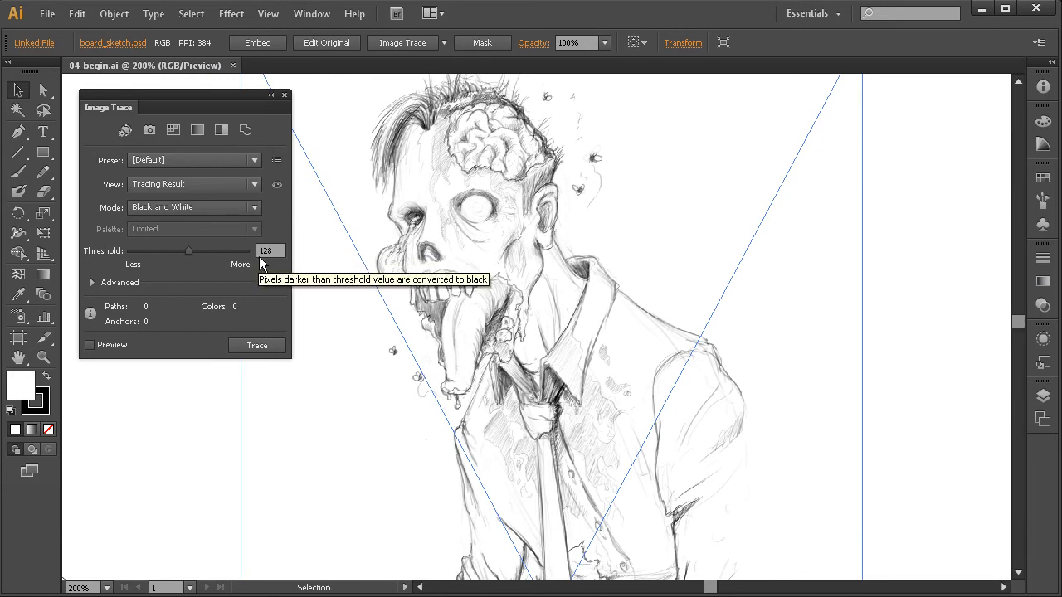
Trace the selected zombie sketch with the Black & White preset, accepting the large-image tracing prompt.
click(221, 130)
drag(469, 219, 543, 223)
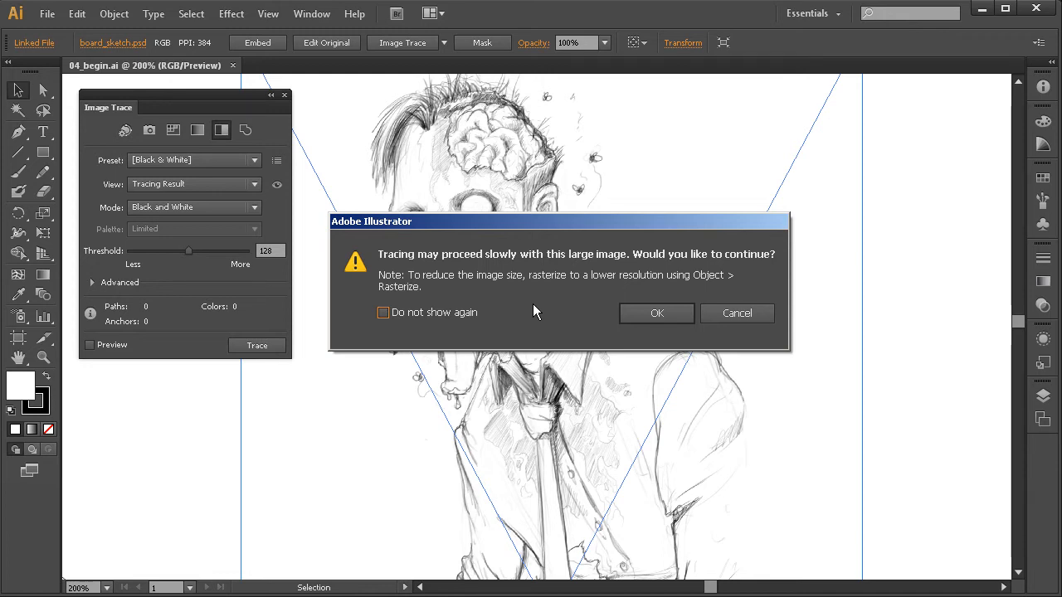
click(656, 314)
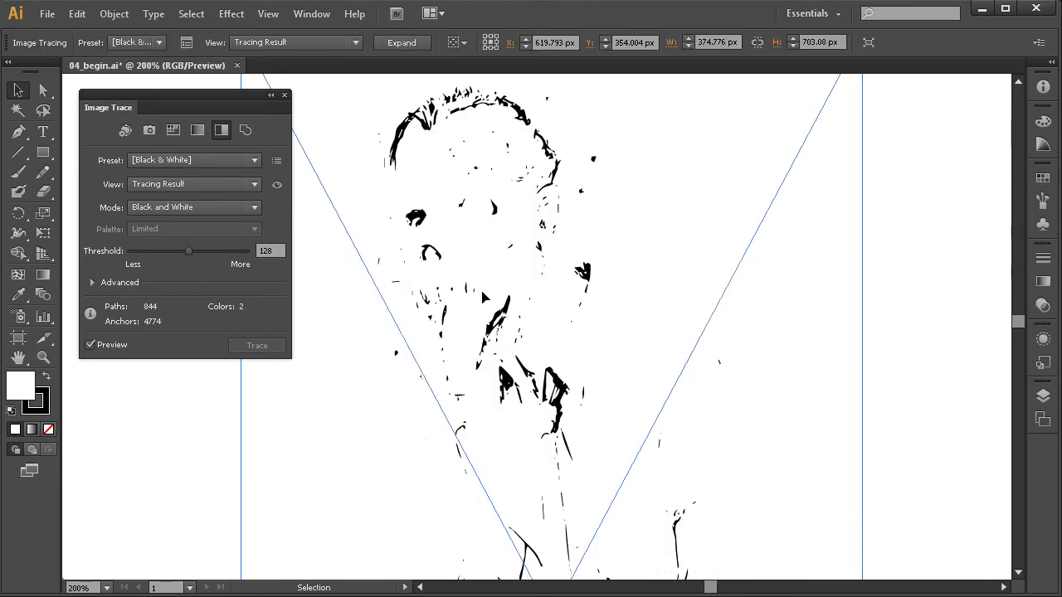
drag(524, 397, 551, 411)
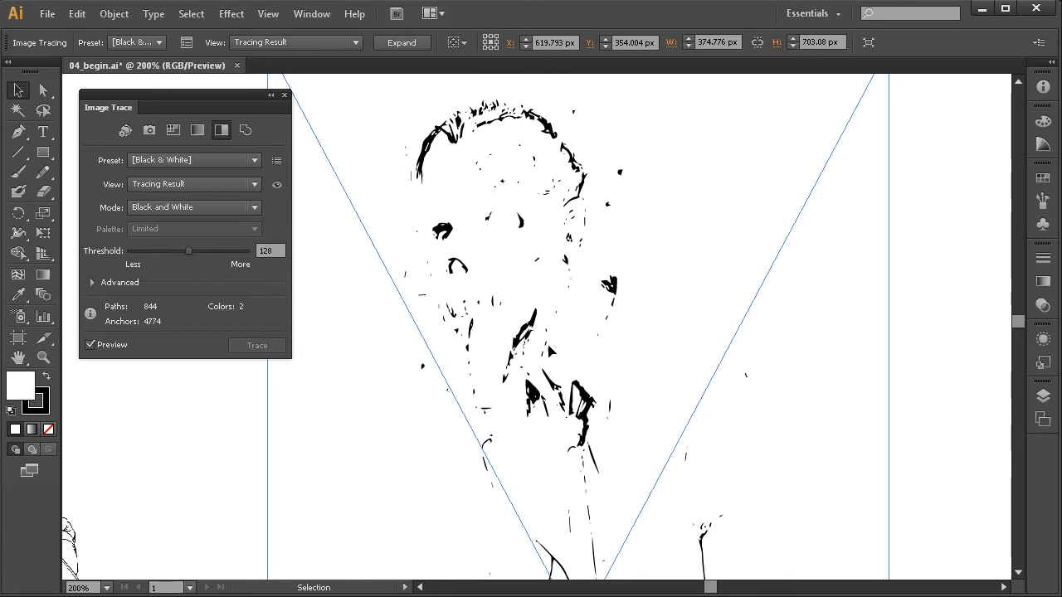
mouse_move(612, 461)
mouse_down()
mouse_move(577, 353)
mouse_move(573, 407)
mouse_move(590, 459)
mouse_move(588, 423)
mouse_move(539, 384)
mouse_up()
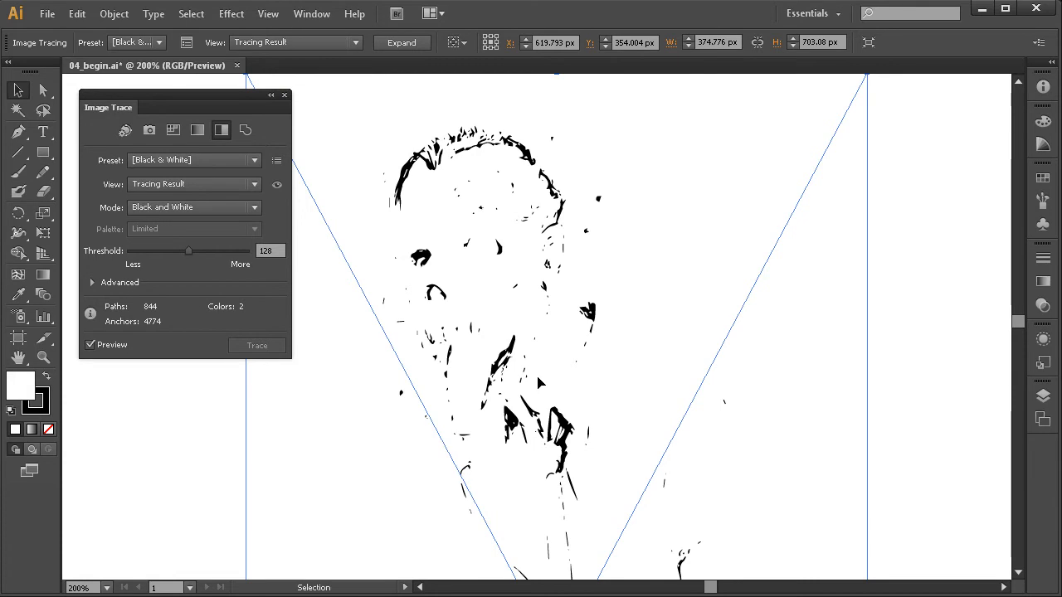
Compare the zombie's tracing result with its source image by switching between the two views.
click(279, 185)
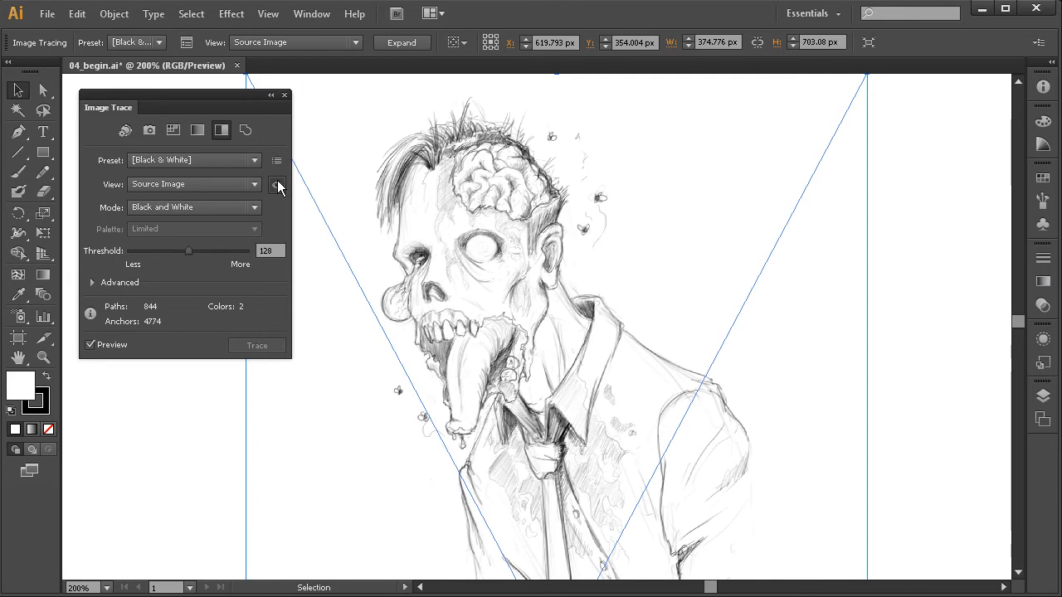
click(276, 186)
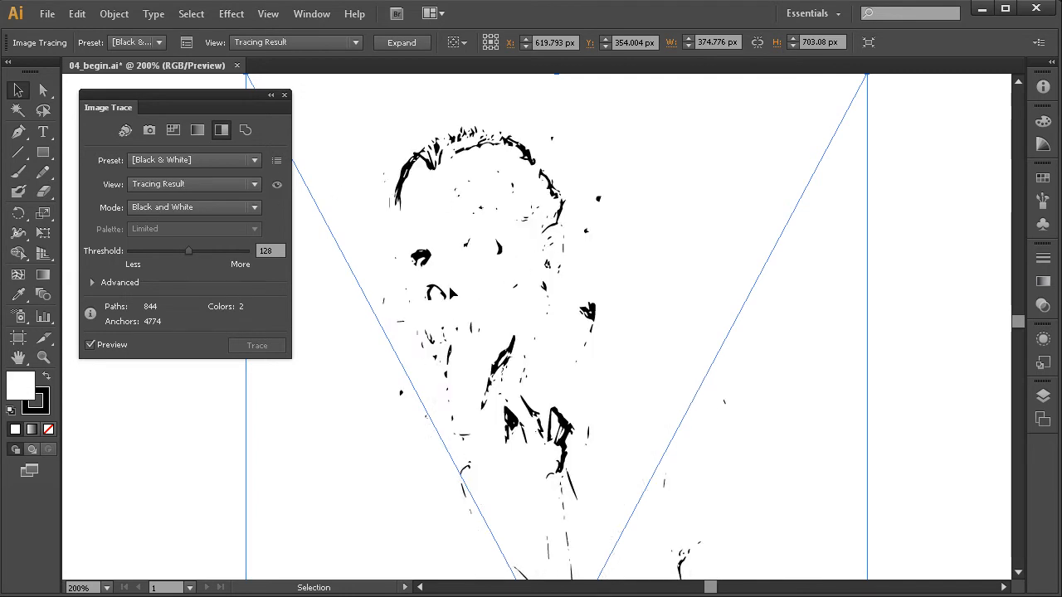
click(277, 186)
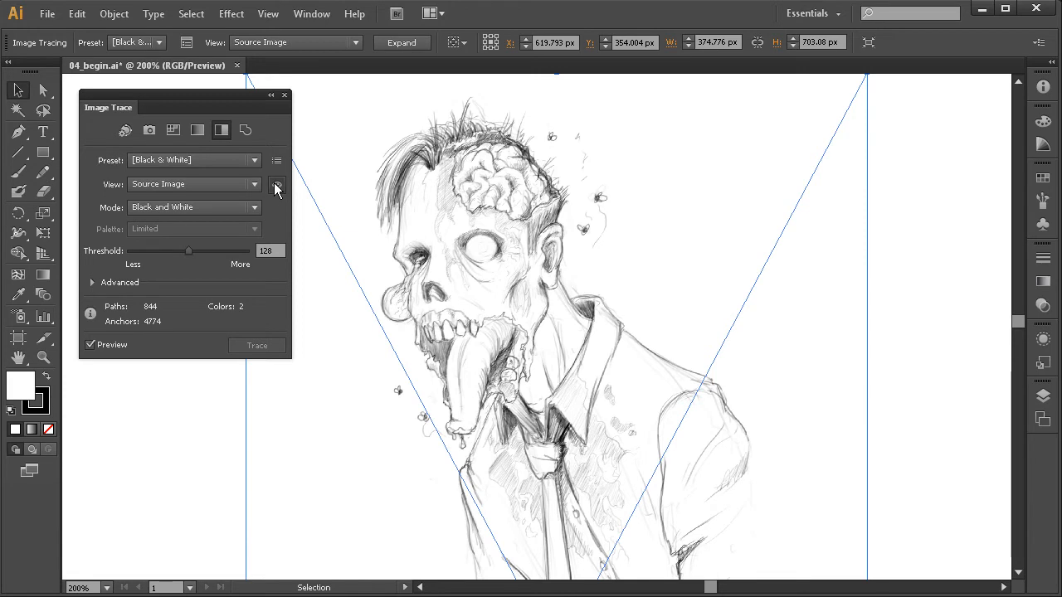
click(276, 187)
drag(673, 471, 667, 347)
drag(549, 312, 540, 384)
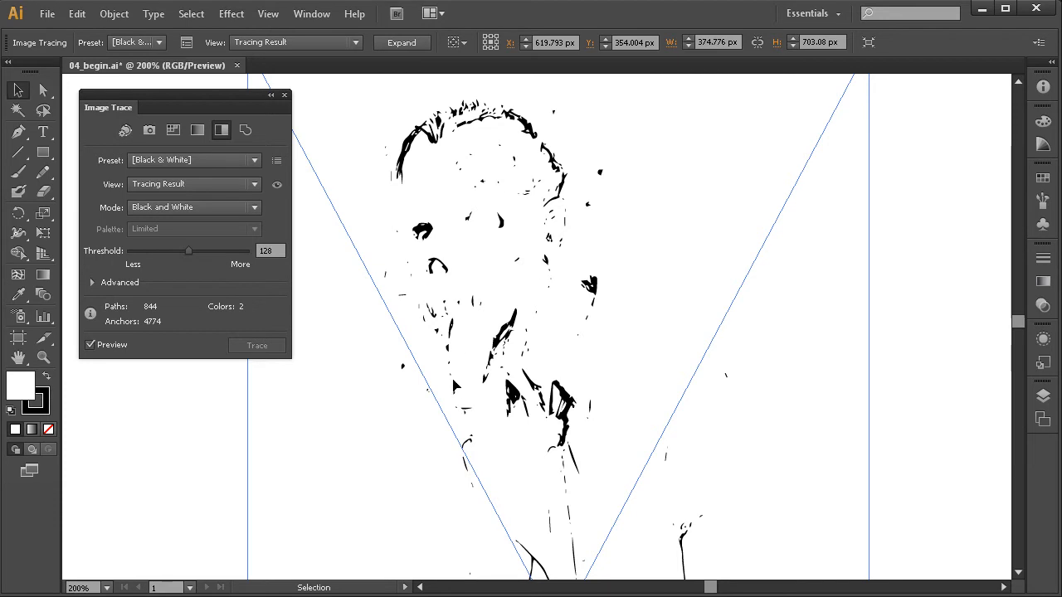
Raise the zombie tracing's threshold to 188 and inspect the head and collar.
drag(190, 251, 218, 253)
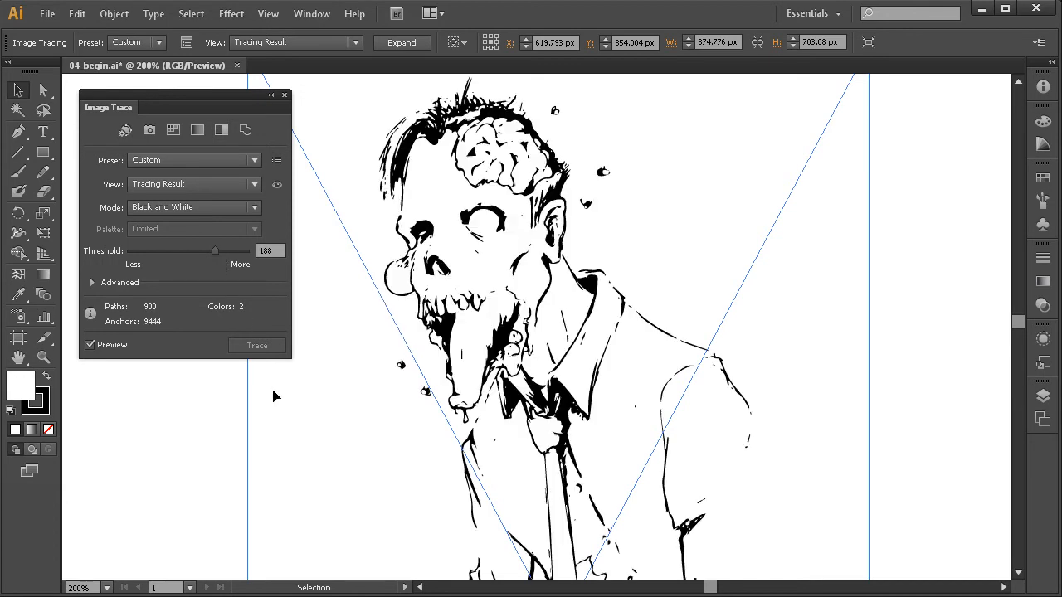
drag(524, 404, 505, 406)
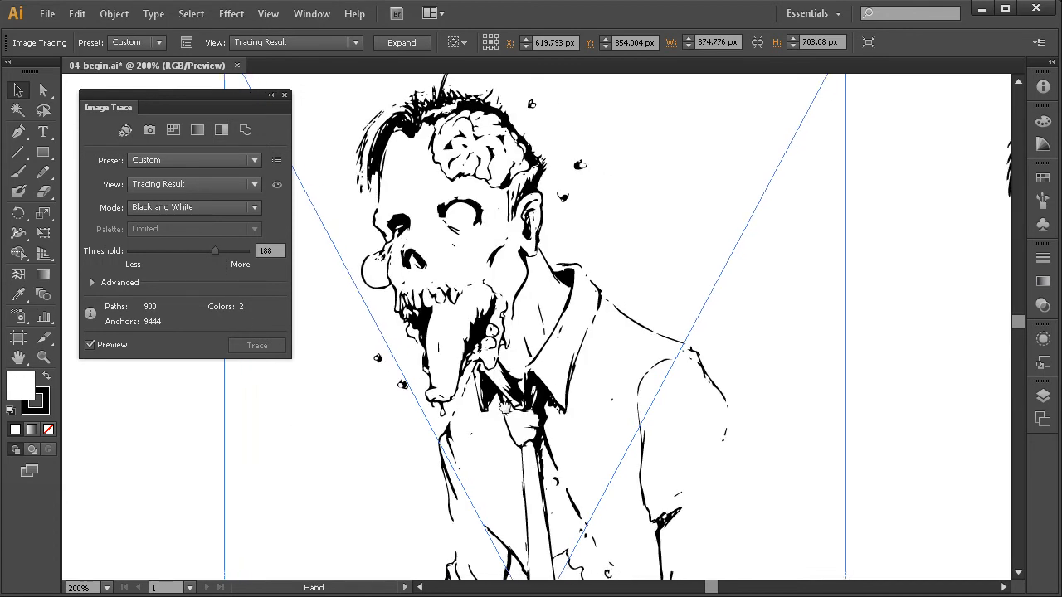
drag(570, 399, 566, 423)
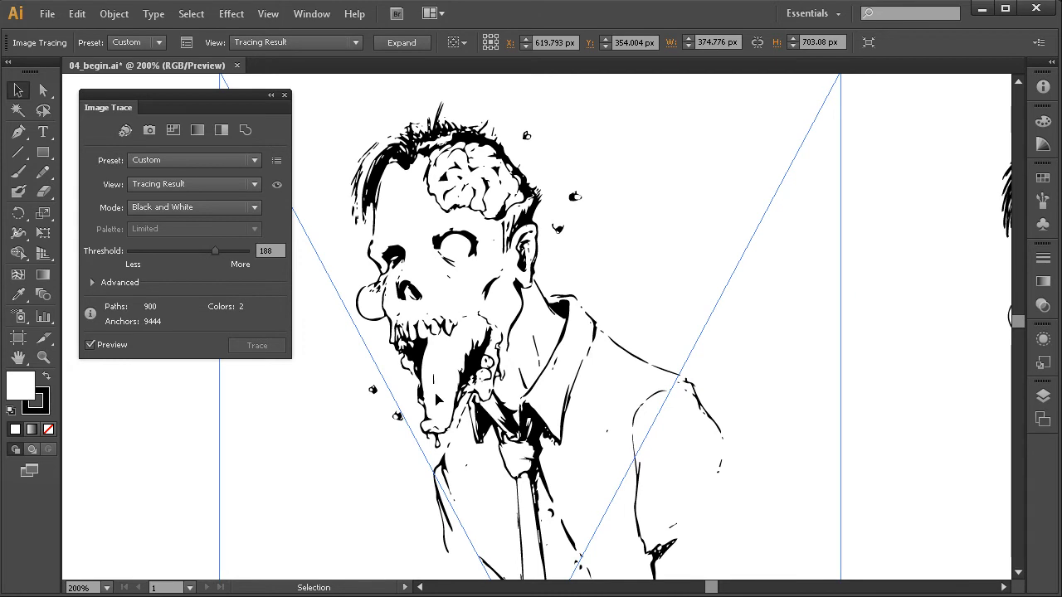
Raise the zombie tracing's threshold to 226 and compare the traced sketch with the inked zombie.
drag(215, 251, 228, 257)
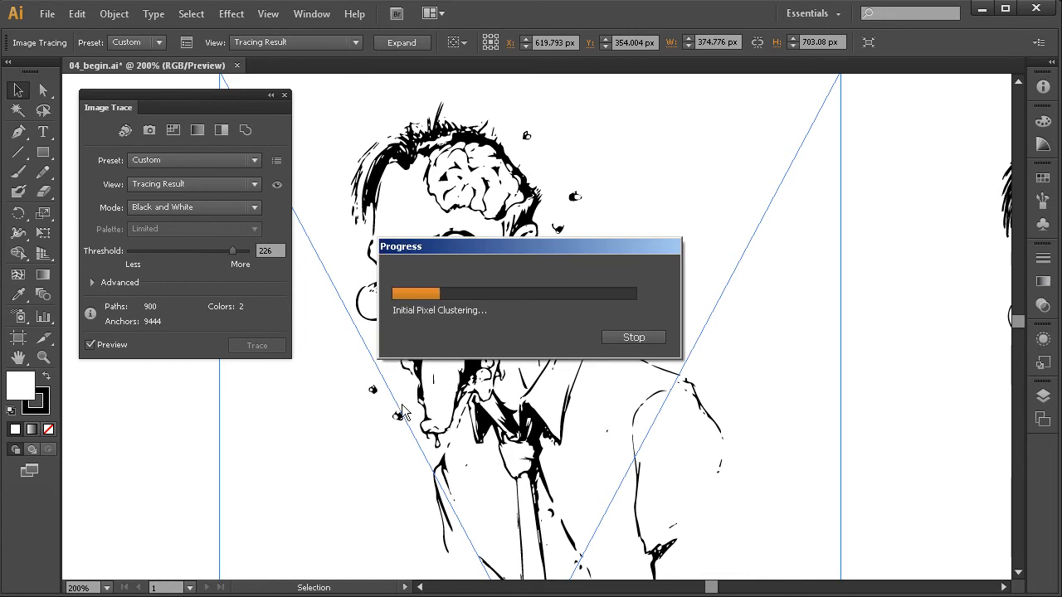
key(space)
drag(555, 433, 541, 345)
key(space)
drag(712, 441, 718, 323)
key(ctrl+alt+space)
ctrl+alt+click(743, 401)
mouse_move(681, 424)
mouse_down()
mouse_move(657, 379)
mouse_move(666, 343)
mouse_move(662, 430)
mouse_up()
drag(631, 352, 643, 449)
drag(615, 370, 604, 395)
key(space)
drag(635, 472, 593, 424)
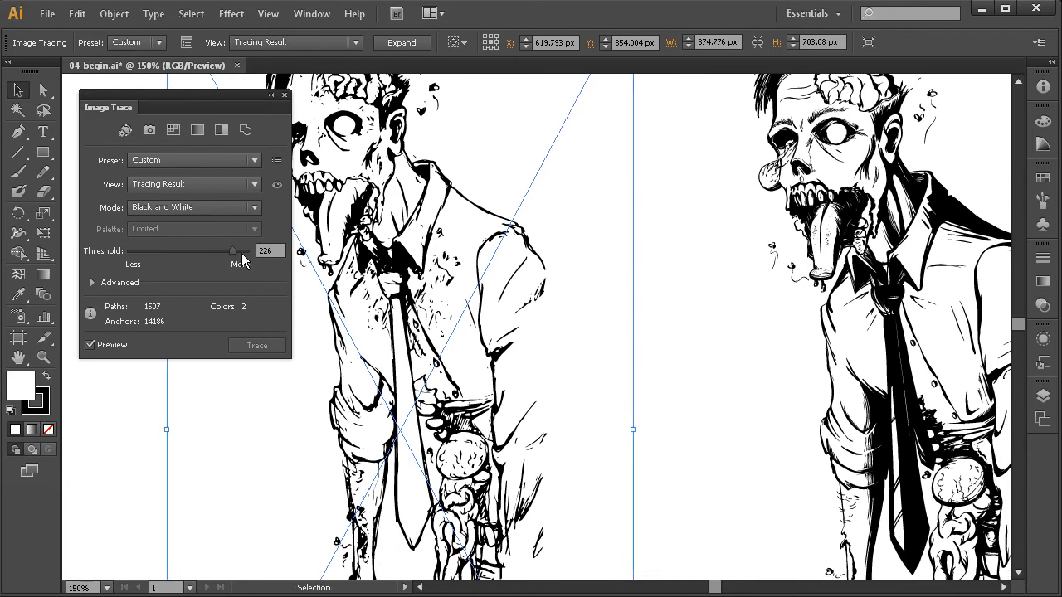
Push the zombie tracing's threshold to the maximum of 255 and view the traced area.
drag(234, 252, 264, 251)
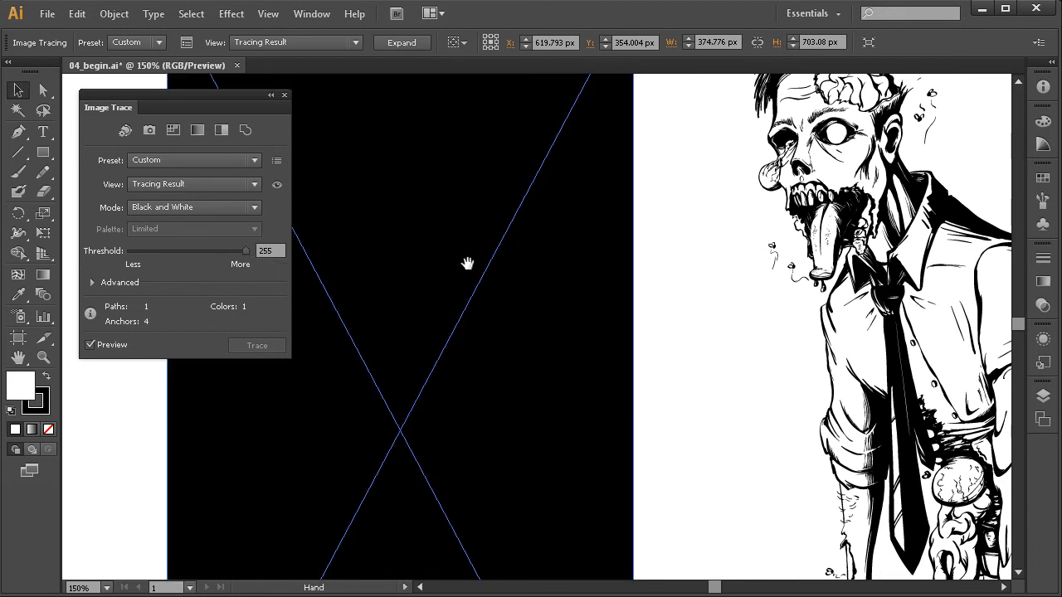
key(space)
drag(474, 275, 556, 337)
drag(495, 307, 530, 289)
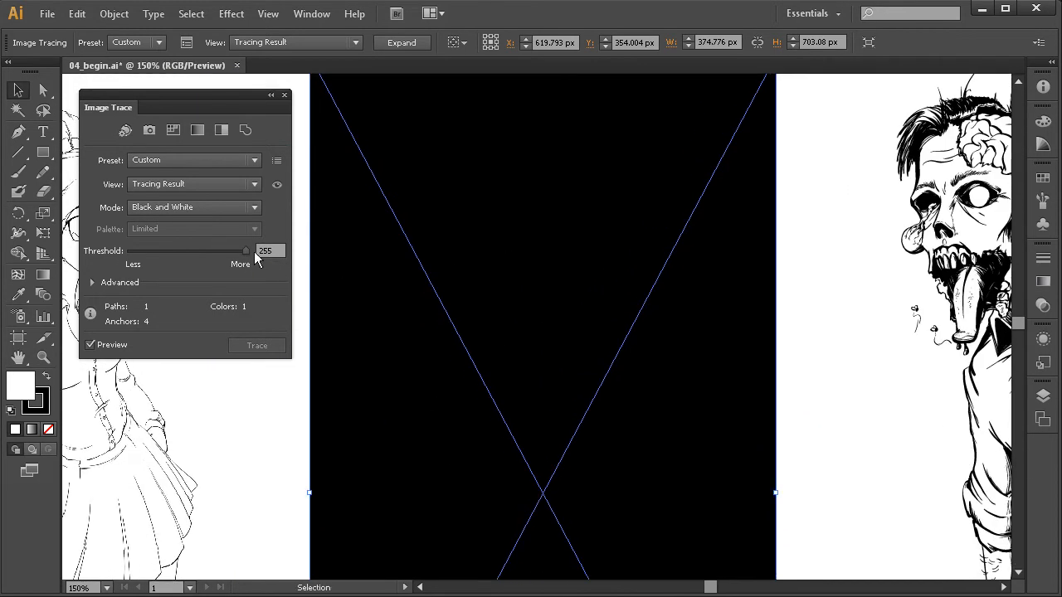
Set the zombie tracing's threshold to 251, inspect the traced sketch and deselect it.
drag(245, 253, 245, 265)
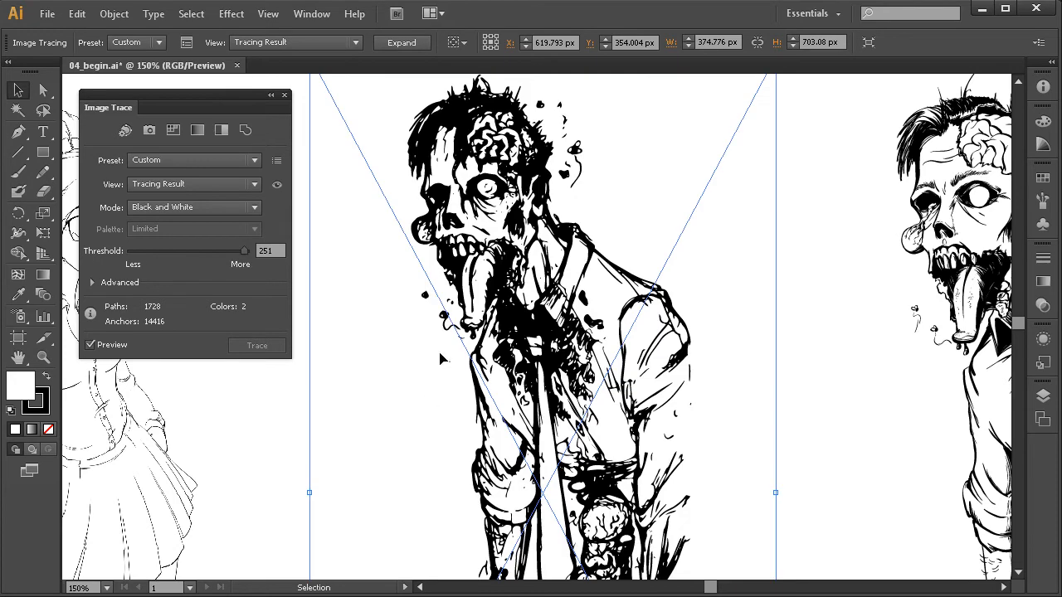
key(space)
drag(587, 384, 573, 383)
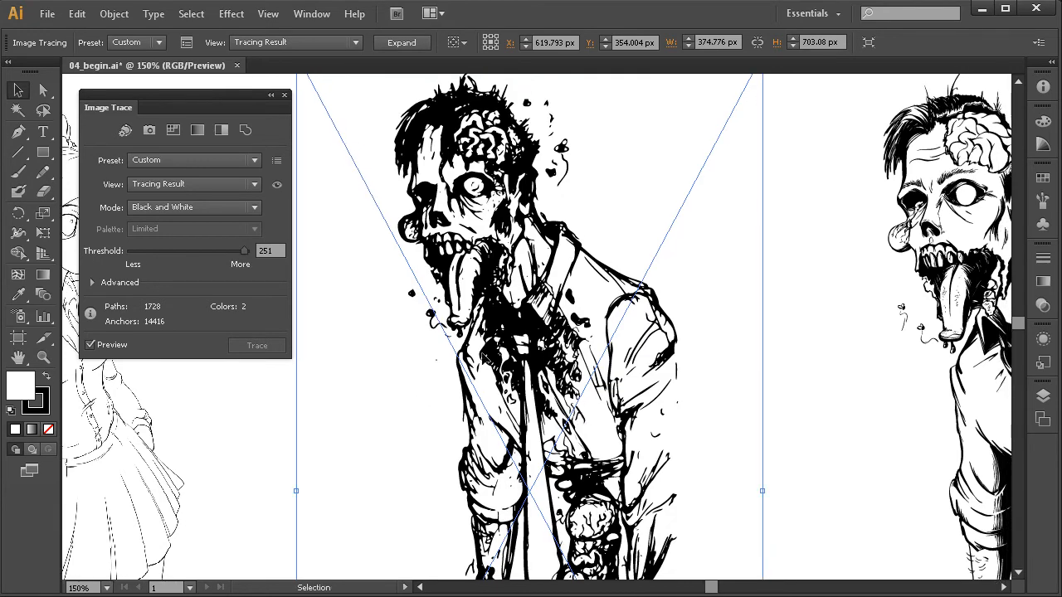
key(space)
drag(634, 361, 625, 364)
click(788, 366)
key(space)
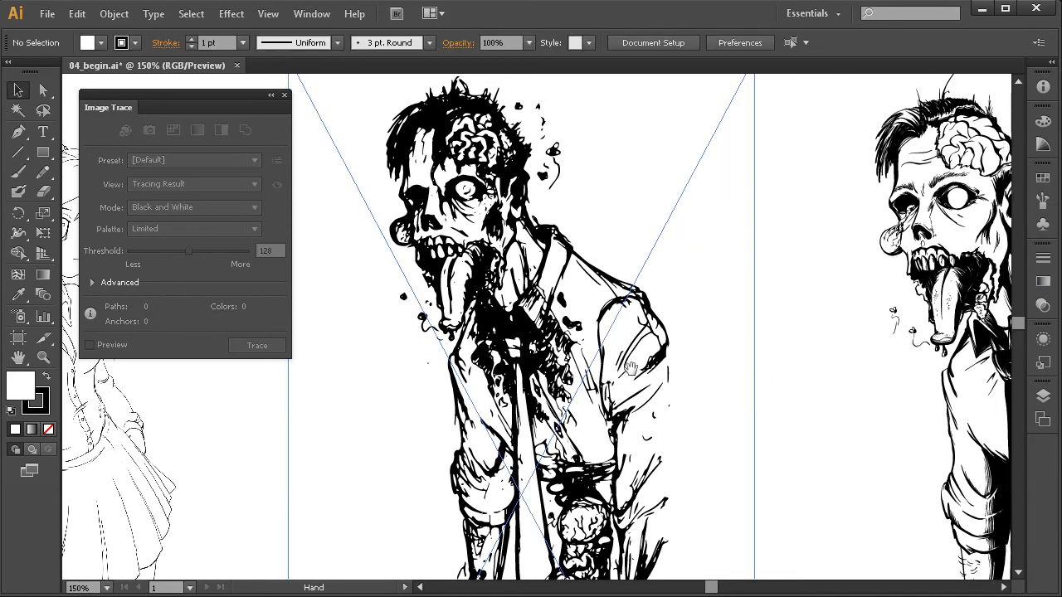
Compare the inked zombie's head and collar with the same area of the traced zombie sketch at close range.
drag(788, 366, 752, 361)
key(ctrl+space)
drag(722, 325, 577, 312)
key(ctrl+space)
drag(938, 114, 654, 363)
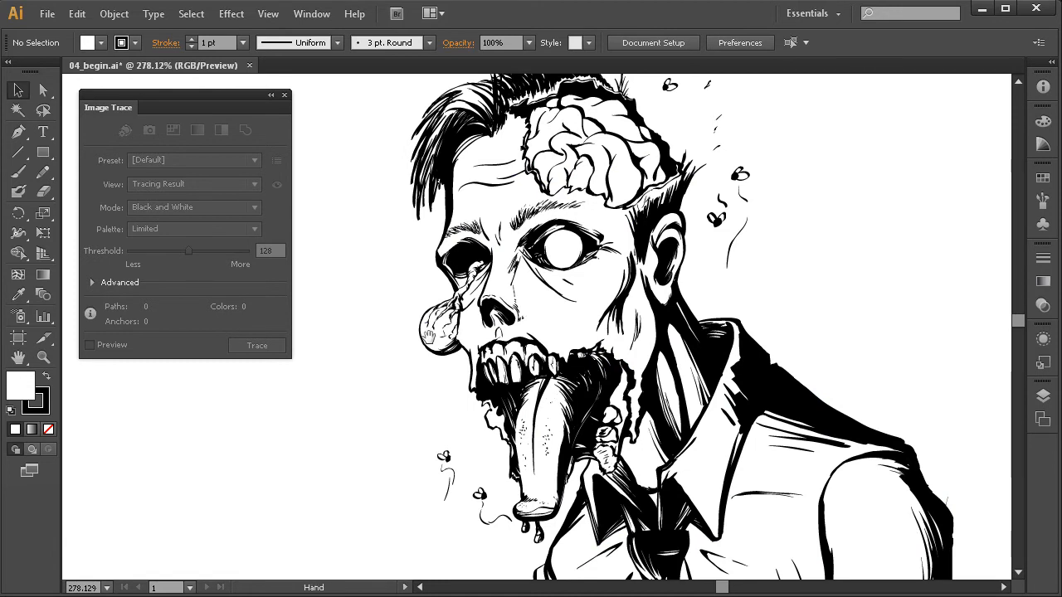
key(space)
drag(449, 381, 692, 371)
drag(409, 400, 678, 387)
drag(320, 368, 650, 410)
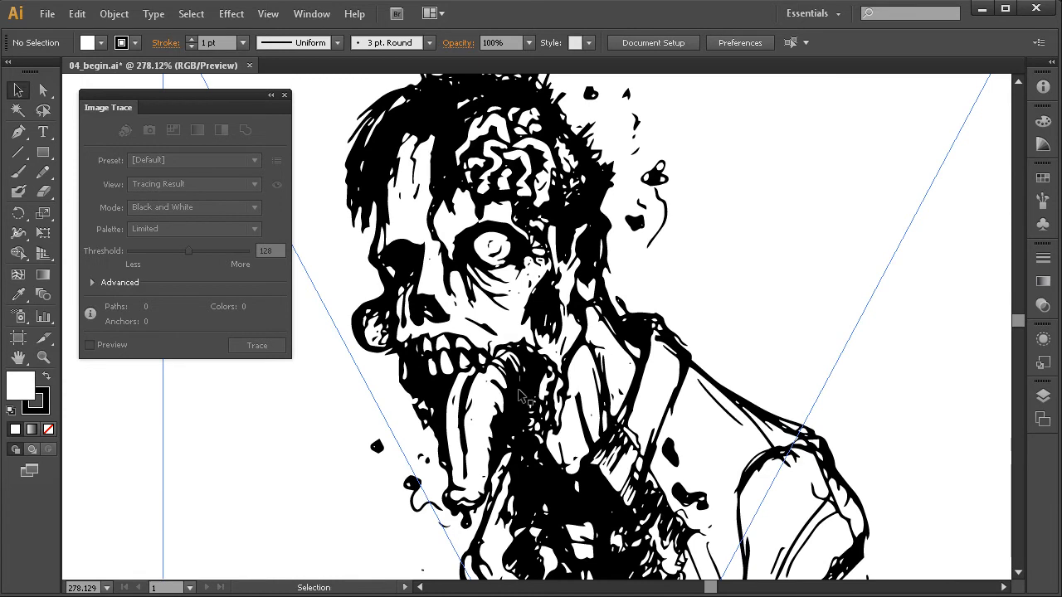
In the zombie tracing's advanced settings, set Corners to 100% and Paths to 83%, and enable the preview.
click(567, 390)
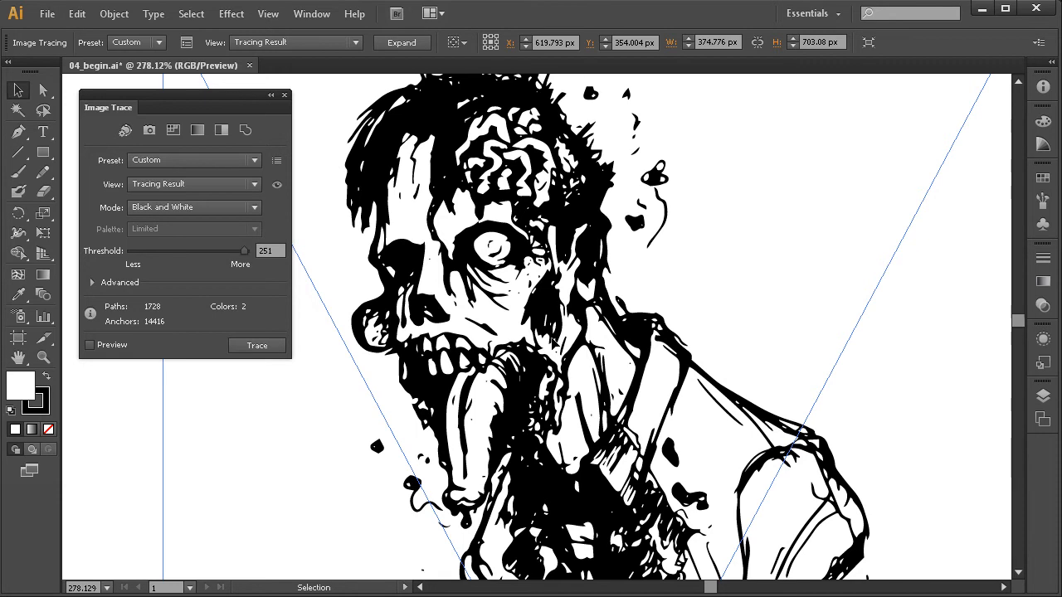
click(94, 283)
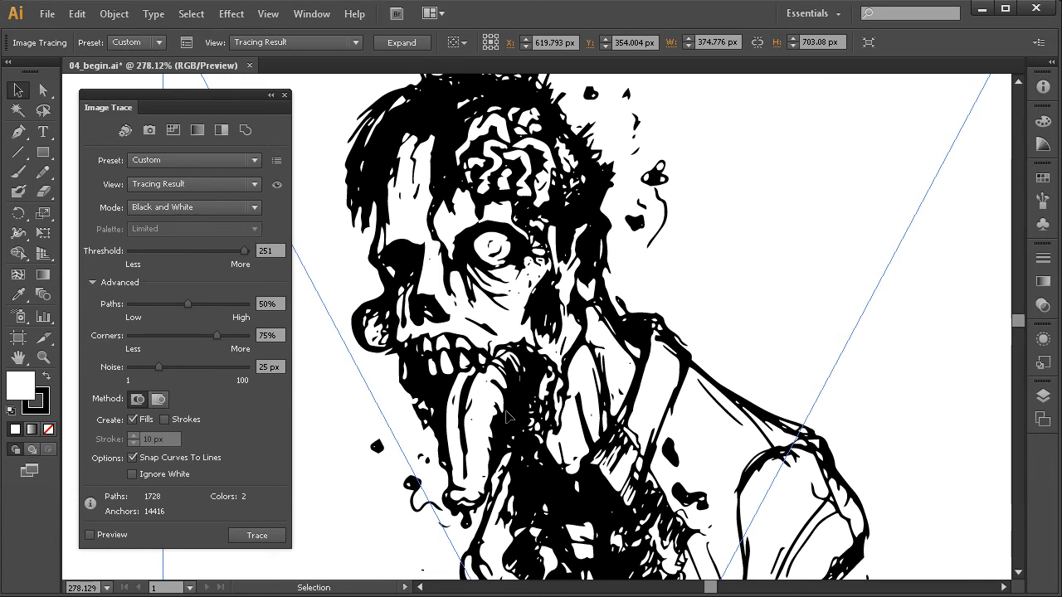
drag(217, 336, 246, 336)
drag(187, 304, 226, 305)
click(111, 536)
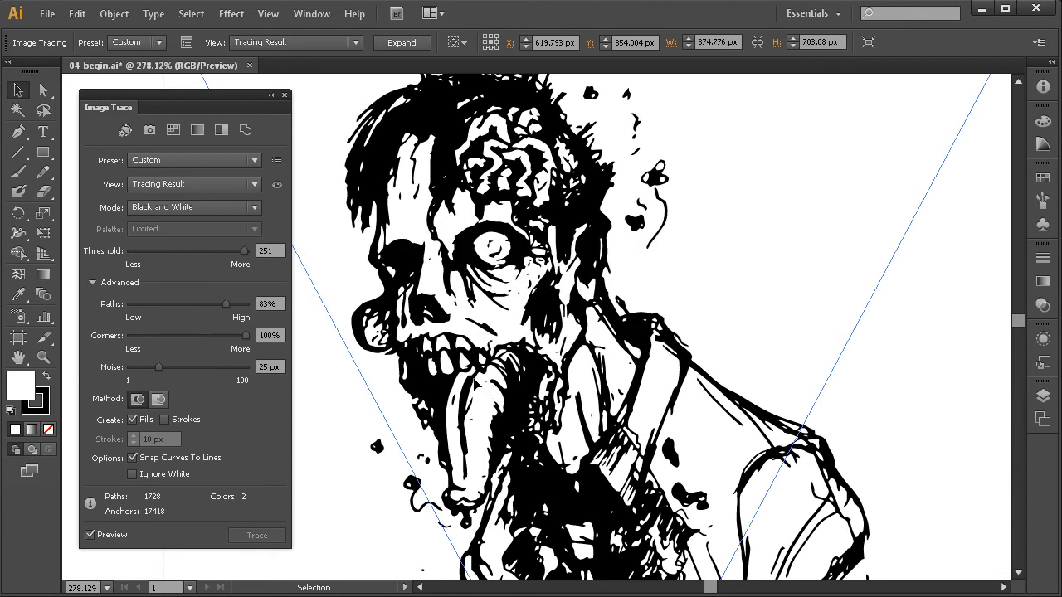
Lower the zombie tracing's threshold to 235 and inspect the collar and shirt.
drag(243, 257, 236, 258)
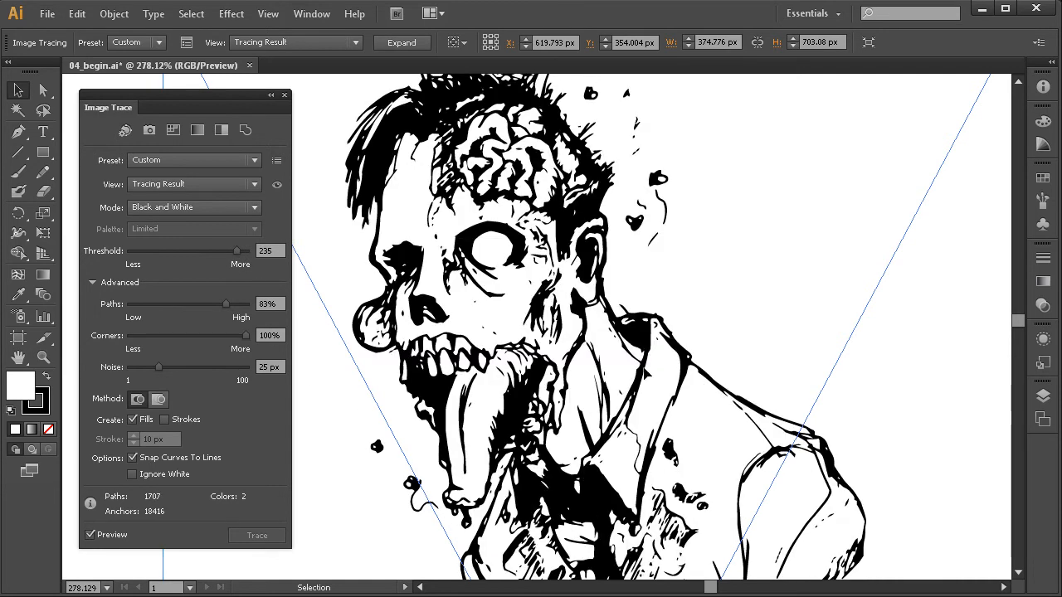
key(space)
mouse_move(546, 439)
mouse_down()
mouse_move(534, 418)
mouse_move(545, 424)
mouse_up()
key(space)
key(space)
drag(601, 442, 551, 333)
drag(626, 459, 600, 412)
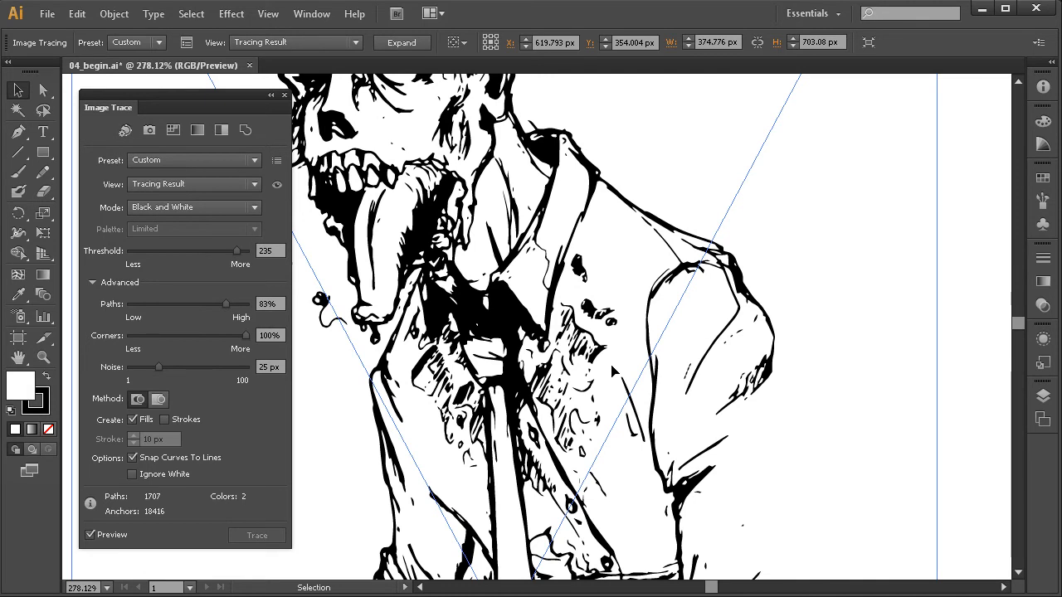
Check the stray specks around the zombie and reduce the tracing's Noise to 7 px.
key(space)
drag(604, 424, 608, 383)
key(space)
drag(317, 309, 349, 379)
key(space)
drag(375, 331, 412, 447)
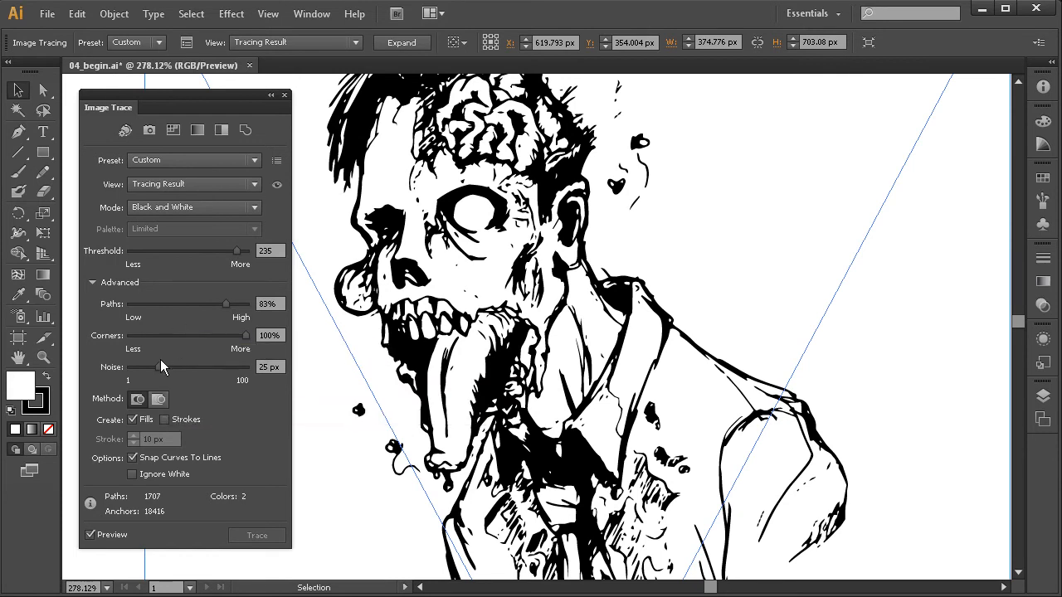
drag(158, 367, 139, 378)
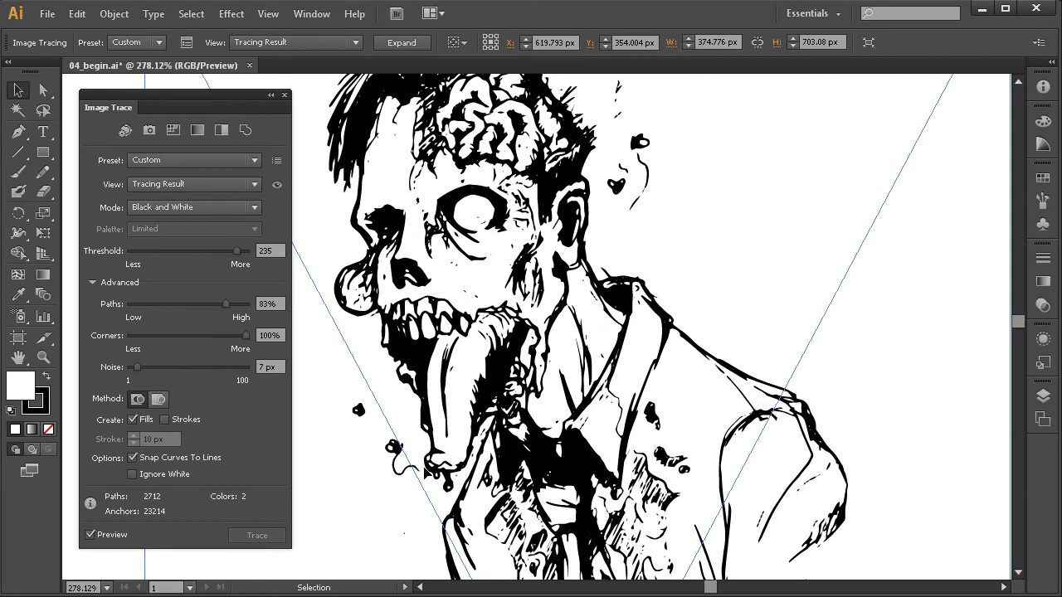
drag(444, 387, 458, 427)
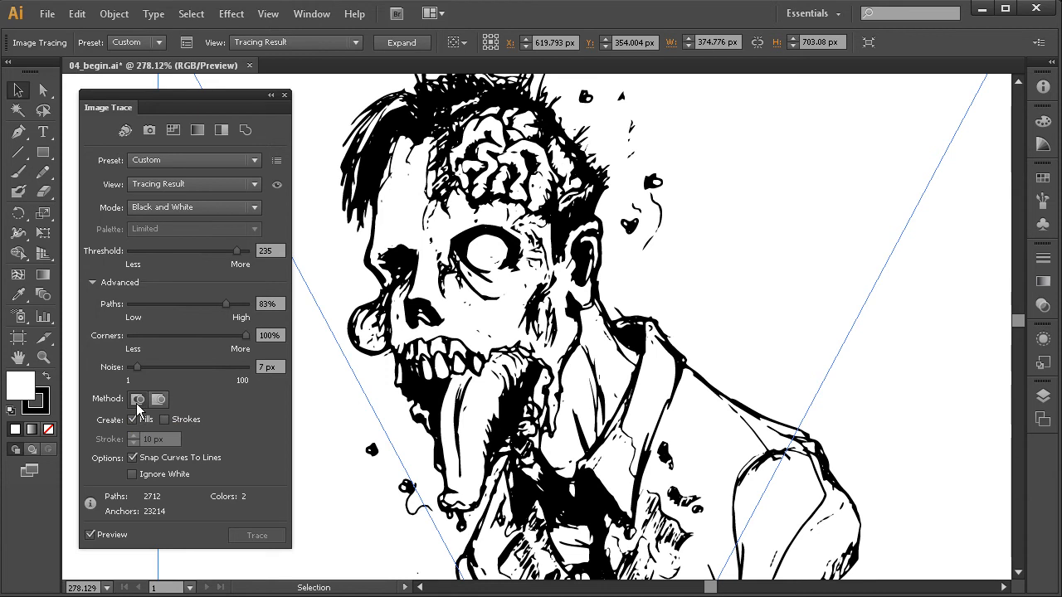
Show the zombie tracing as Tracing Result with Outlines and examine the cutout paths around the eye and brain up close.
click(181, 192)
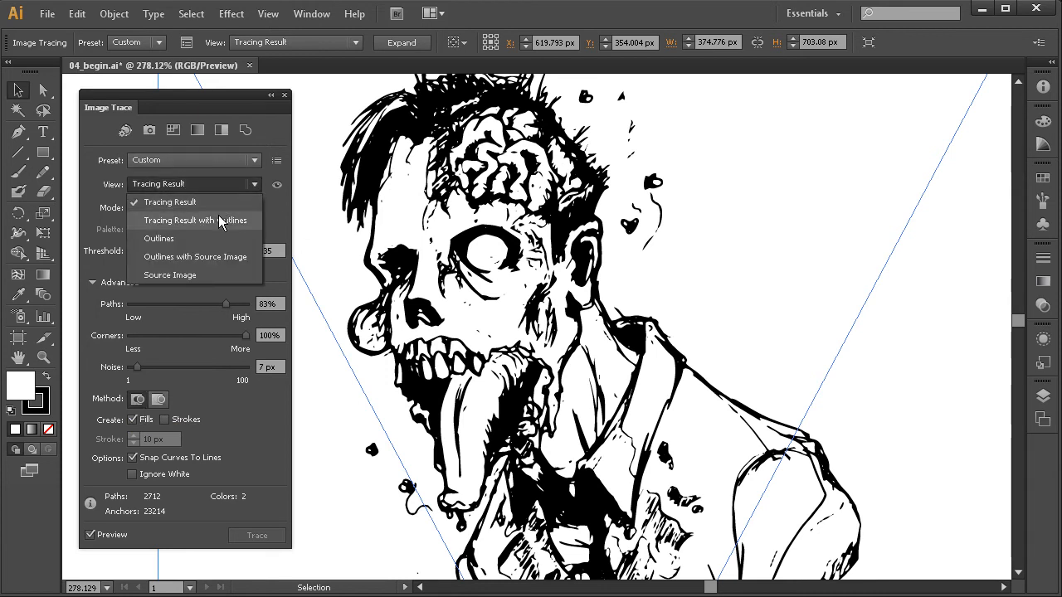
click(223, 219)
drag(434, 230, 480, 309)
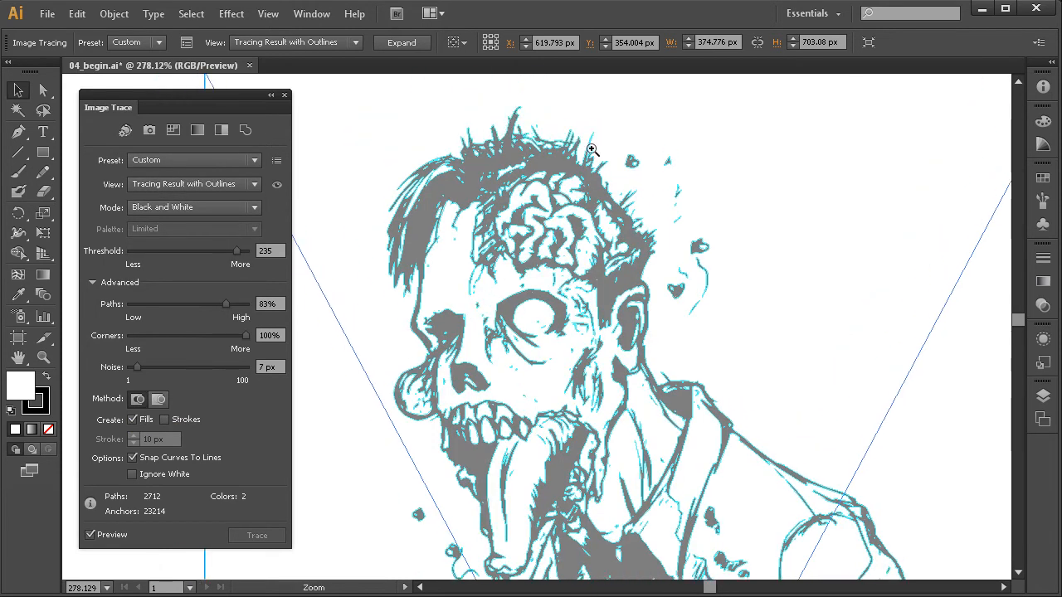
drag(562, 181, 380, 379)
mouse_move(466, 327)
mouse_down()
mouse_move(450, 358)
mouse_move(412, 344)
mouse_up()
mouse_move(535, 344)
mouse_down()
mouse_move(479, 361)
mouse_move(534, 353)
mouse_move(501, 329)
mouse_up()
drag(540, 377, 452, 342)
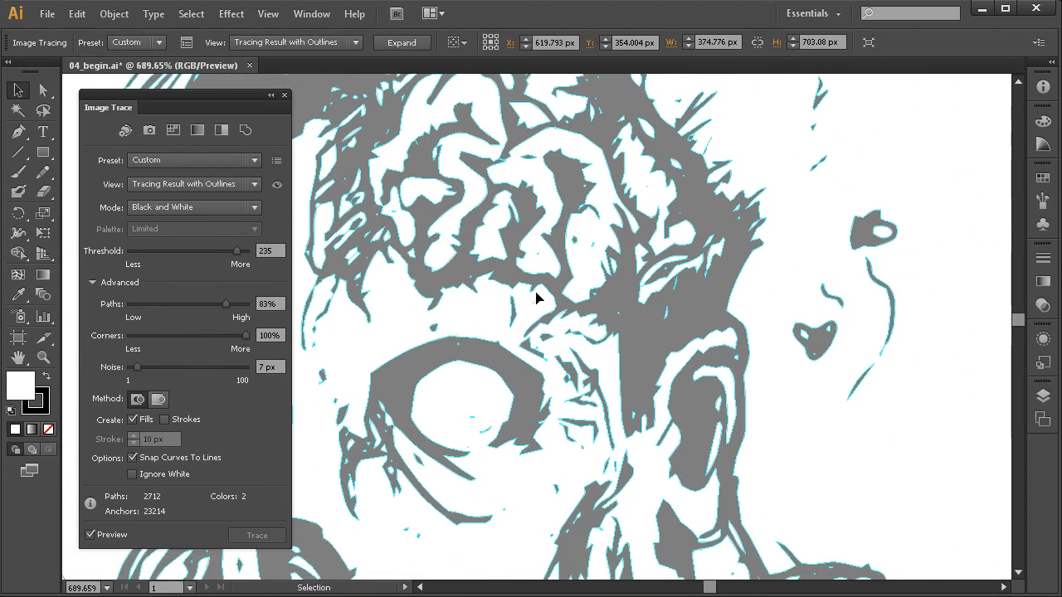
drag(668, 251, 501, 426)
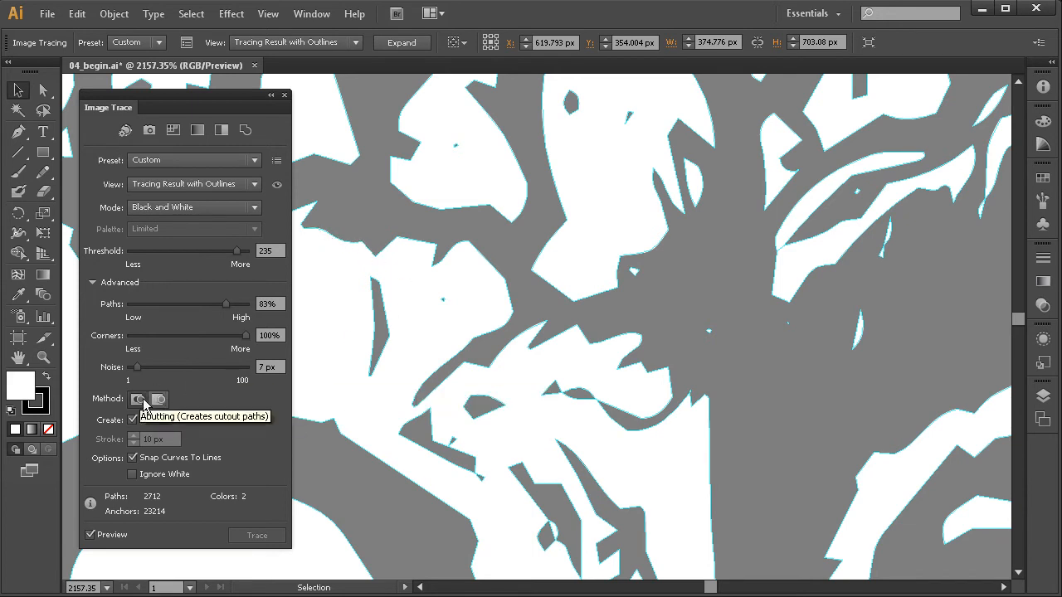
drag(468, 301, 537, 314)
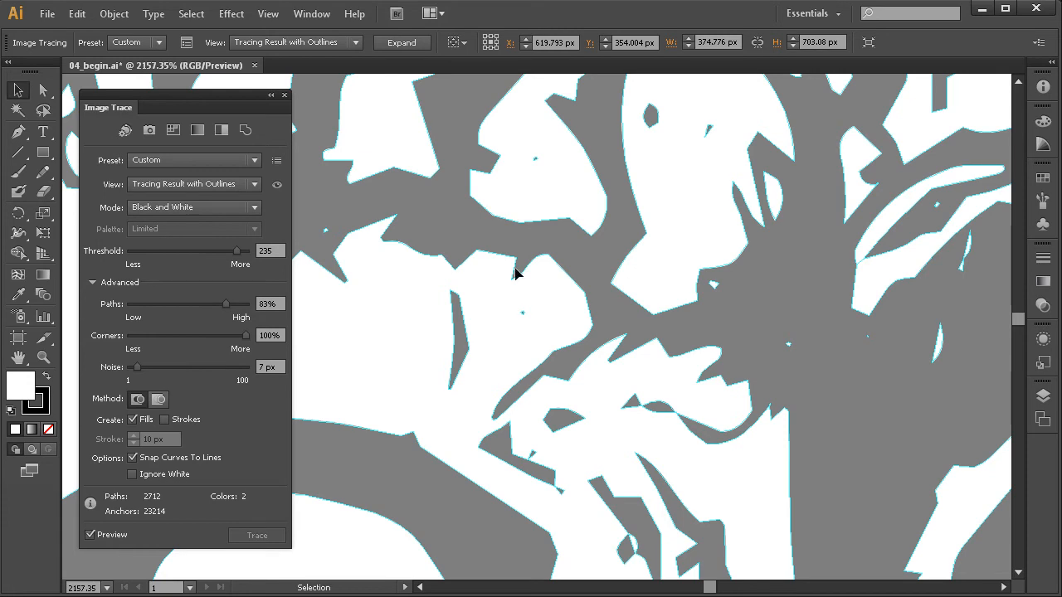
mouse_move(503, 328)
mouse_down()
mouse_move(533, 338)
mouse_move(612, 308)
mouse_up()
ctrl+alt+click(545, 355)
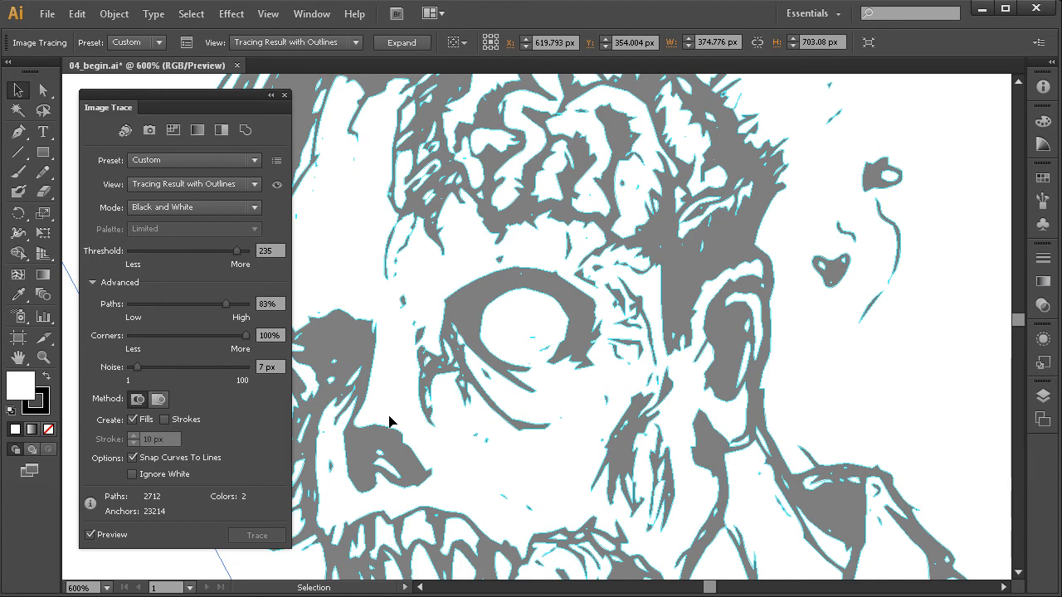
Return the zombie tracing's view to Tracing Result and look over the head and upper body.
click(218, 184)
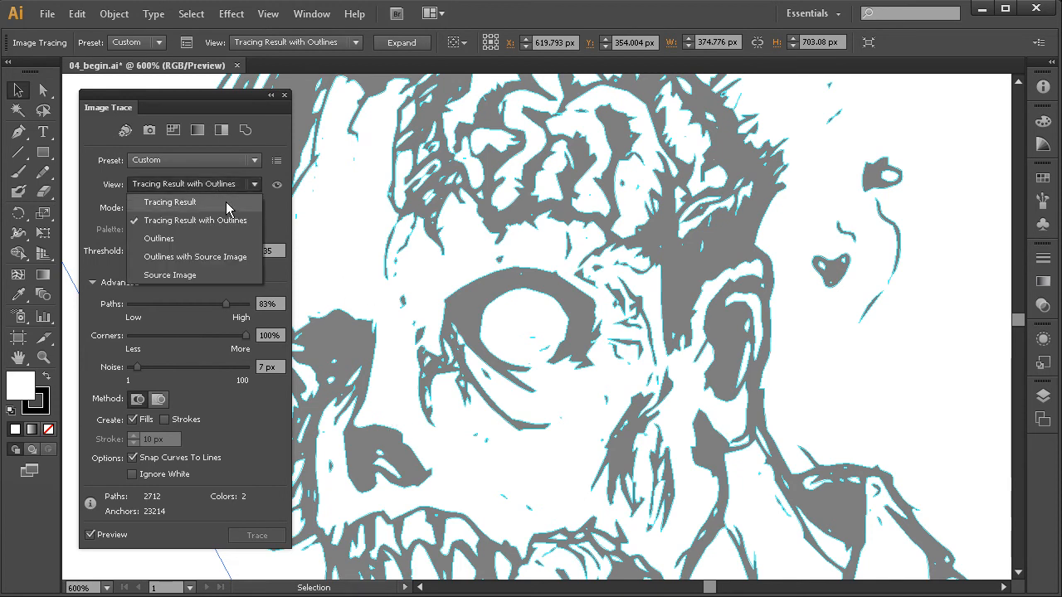
click(199, 204)
drag(459, 351, 518, 320)
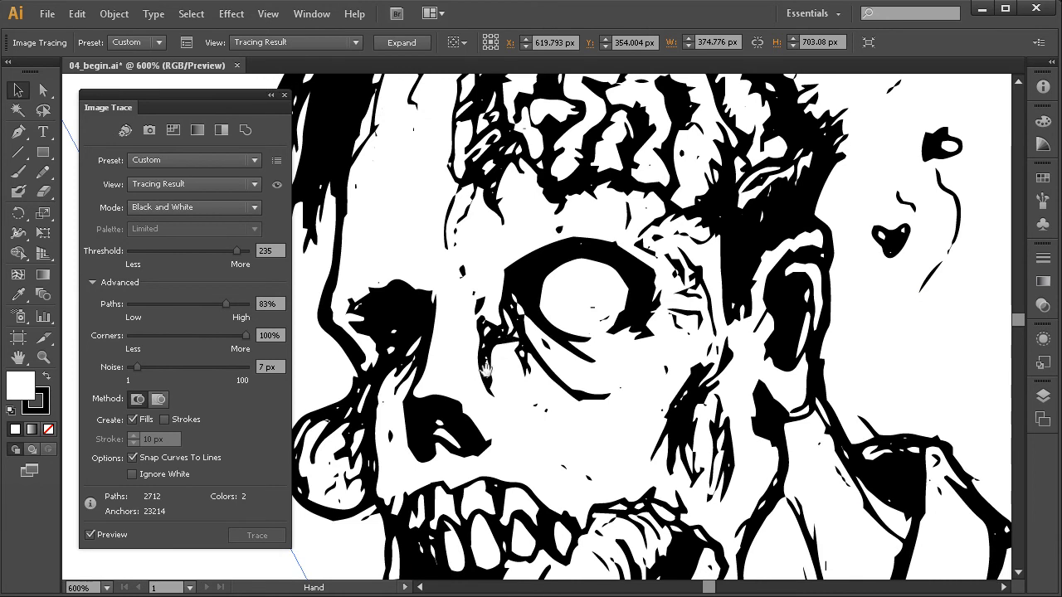
ctrl+alt+click(487, 391)
ctrl+alt+click(487, 391)
mouse_move(505, 420)
mouse_down()
mouse_move(462, 387)
mouse_move(453, 396)
mouse_up()
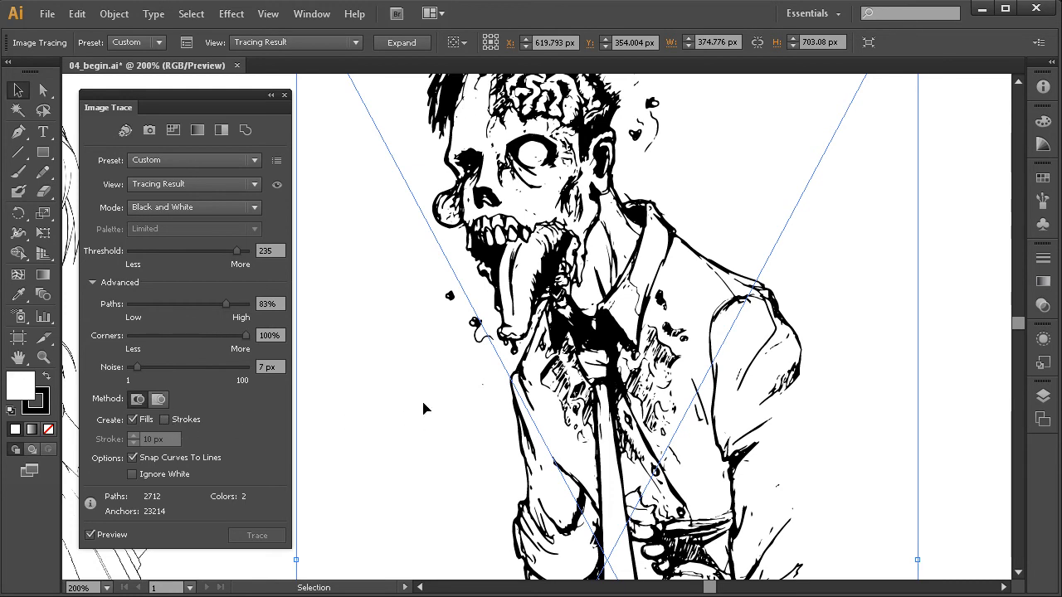
drag(551, 249, 518, 295)
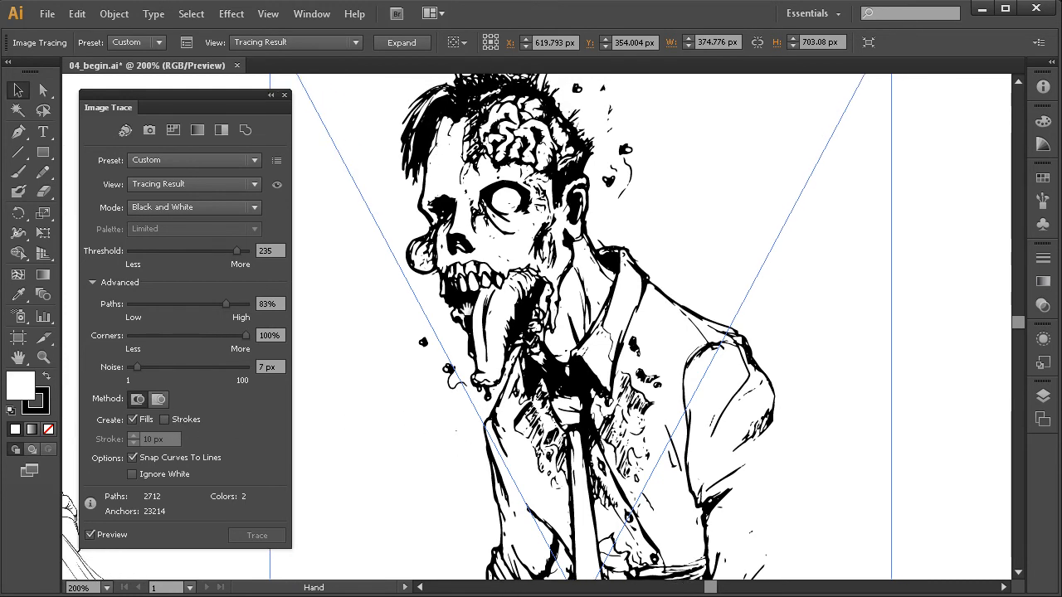
drag(436, 429, 519, 415)
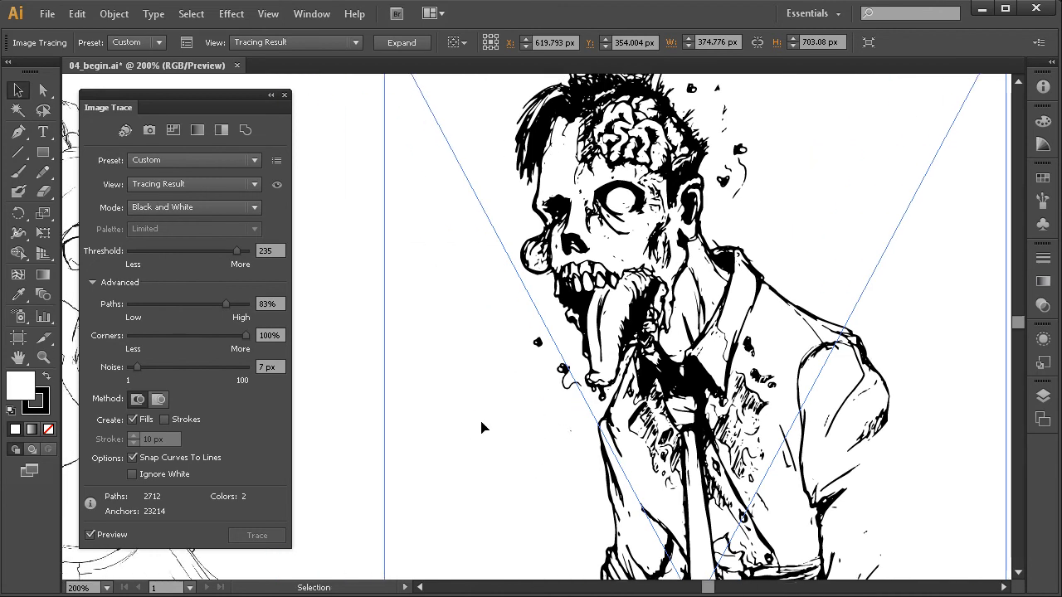
Select the linked Manga.psd drawing and look over the girl's face and shirt.
mouse_move(389, 271)
mouse_down()
mouse_move(413, 313)
mouse_move(492, 317)
mouse_move(516, 299)
mouse_up()
click(494, 283)
drag(572, 205, 597, 238)
drag(683, 128, 392, 448)
drag(521, 376, 503, 346)
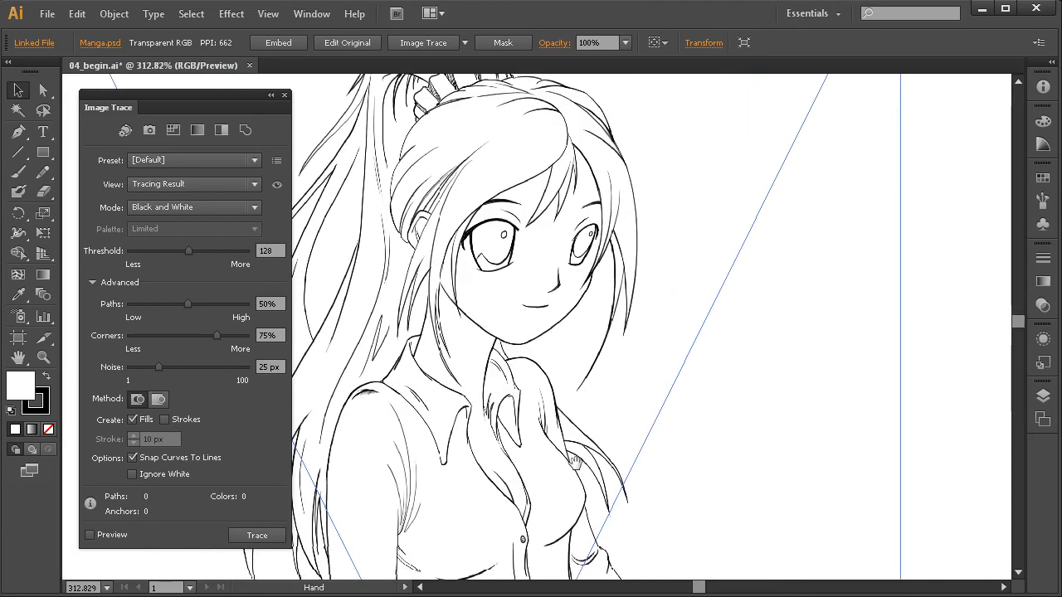
drag(569, 457, 569, 402)
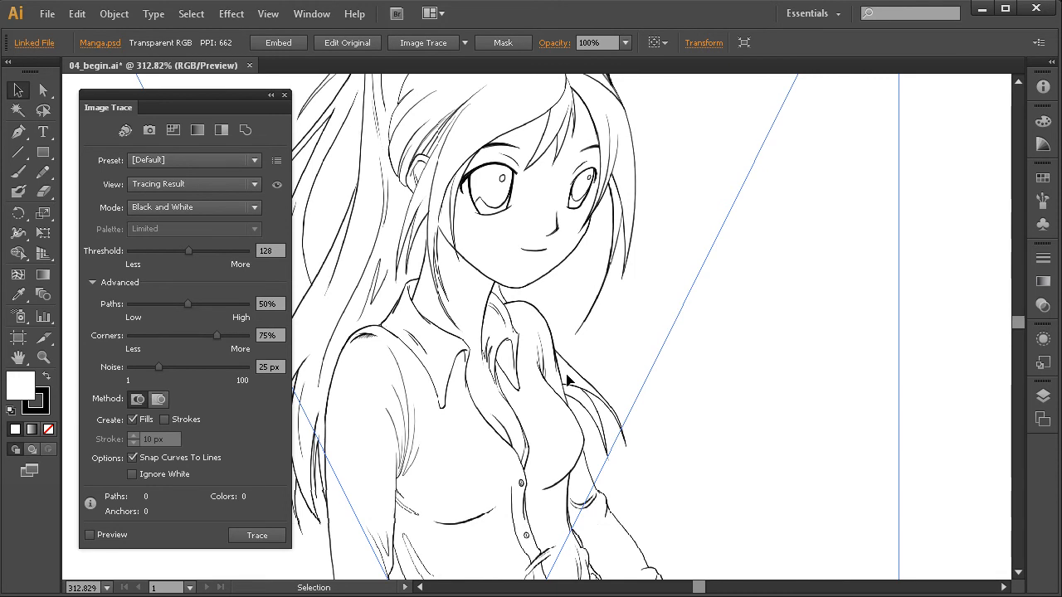
drag(510, 376, 534, 451)
scroll(547, 404, down, 1)
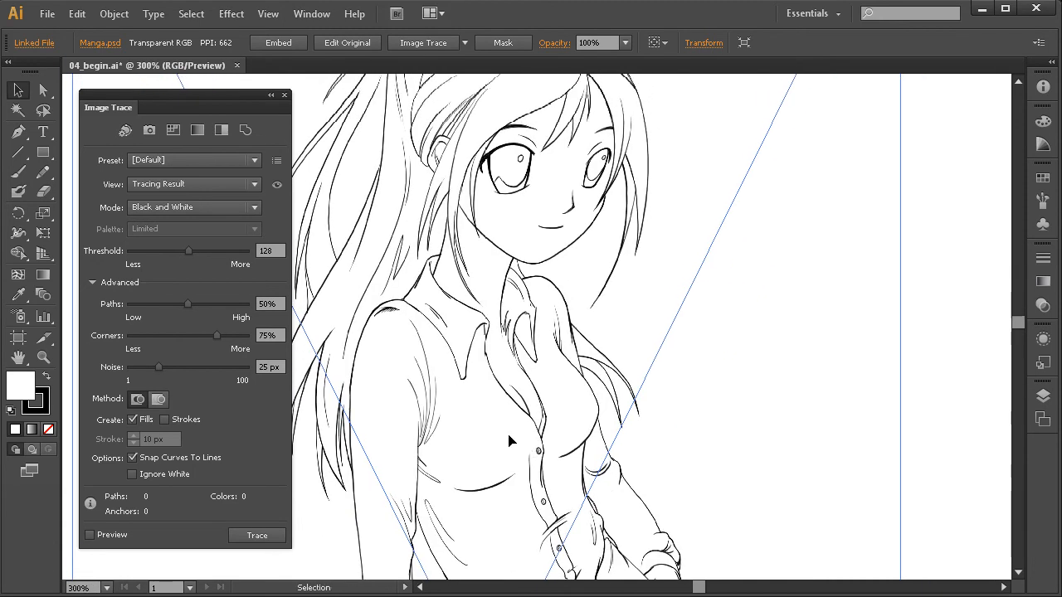
Examine the pixel edges of the manga girl's eye lines at maximum magnification, then return to the wider drawing.
drag(536, 231, 546, 308)
drag(681, 147, 499, 303)
drag(673, 175, 405, 406)
drag(410, 394, 474, 384)
drag(656, 231, 504, 366)
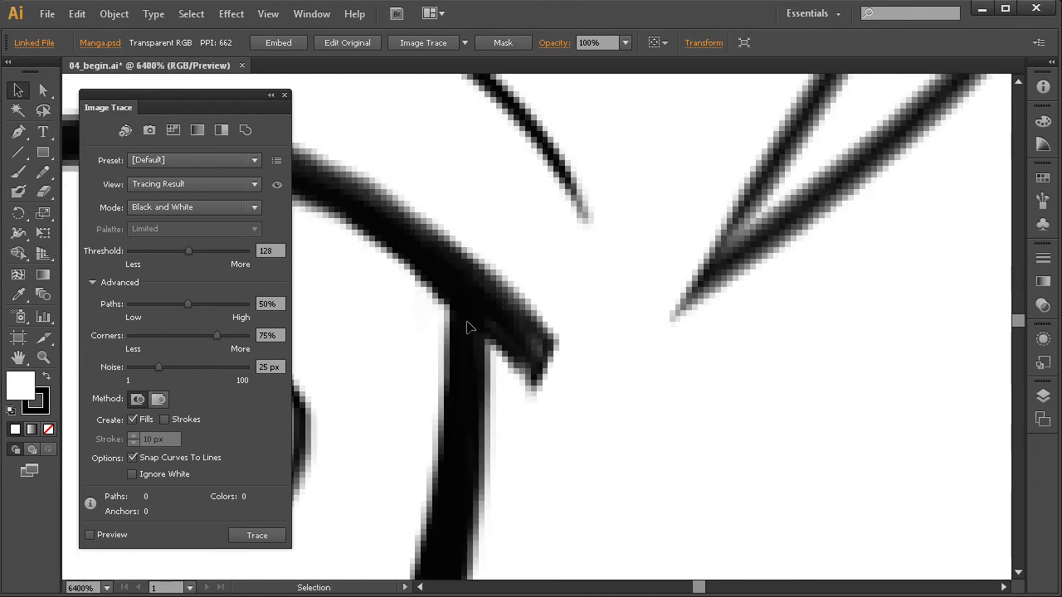
ctrl+alt+click(526, 405)
ctrl+alt+click(524, 412)
ctrl+alt+click(525, 414)
ctrl+alt+click(525, 415)
ctrl+alt+click(525, 414)
ctrl+alt+click(526, 415)
ctrl+alt+click(526, 414)
ctrl+alt+click(526, 414)
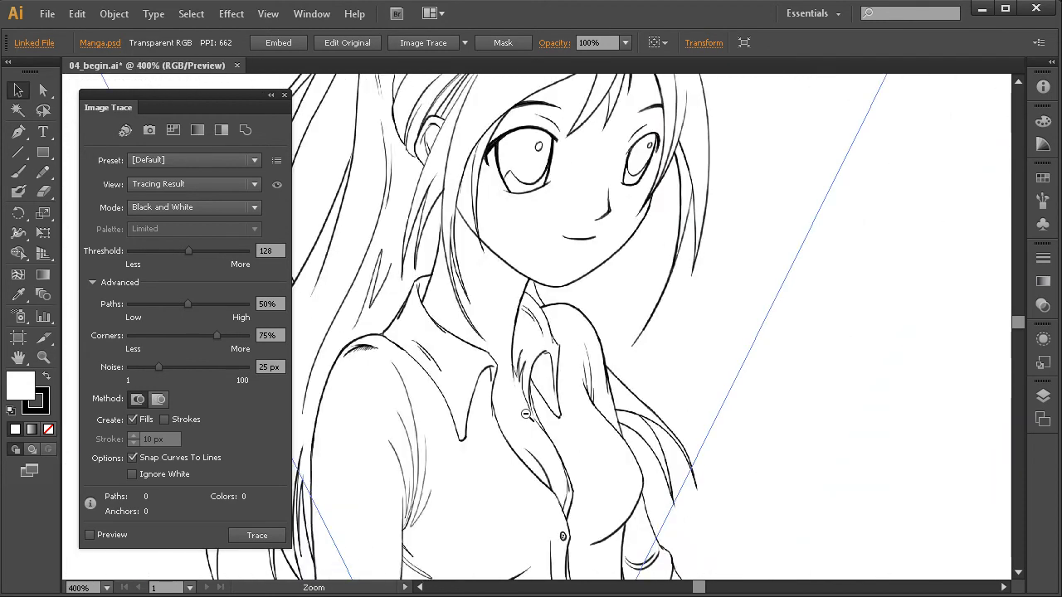
ctrl+alt+click(525, 414)
ctrl+alt+click(525, 414)
Trace the manga drawing with the Black and White preset.
mouse_move(524, 252)
mouse_down()
mouse_move(505, 315)
mouse_move(517, 383)
mouse_move(553, 394)
mouse_up()
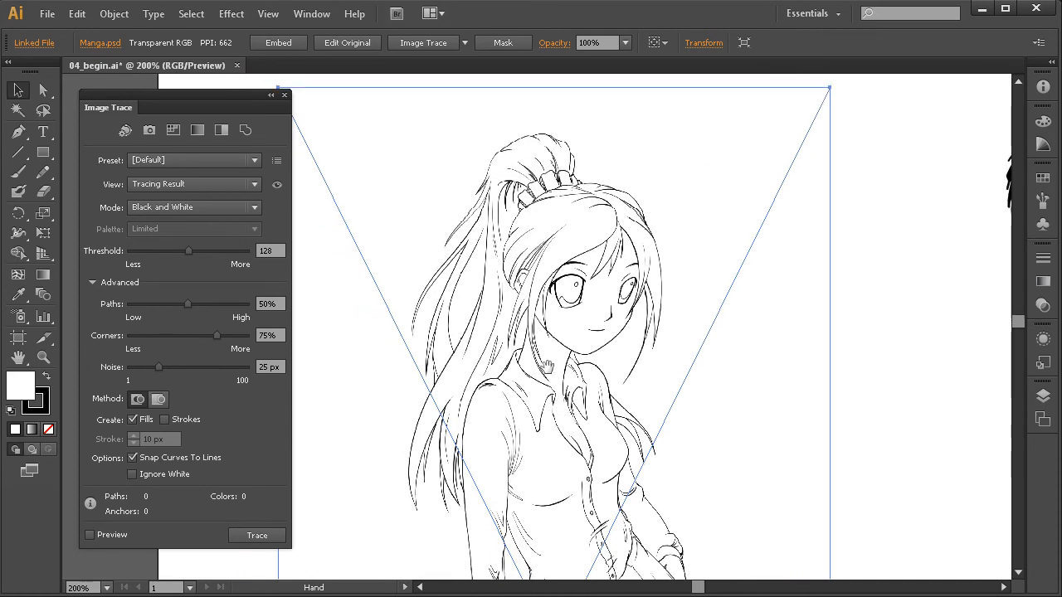
mouse_move(735, 131)
mouse_down()
mouse_move(617, 296)
mouse_move(393, 501)
mouse_up()
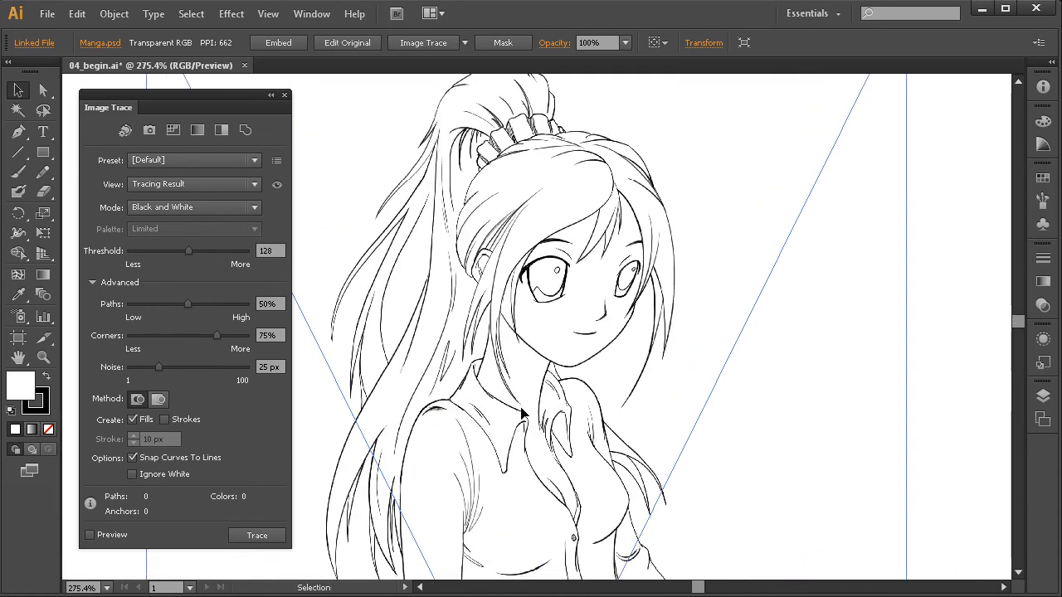
click(221, 131)
click(655, 314)
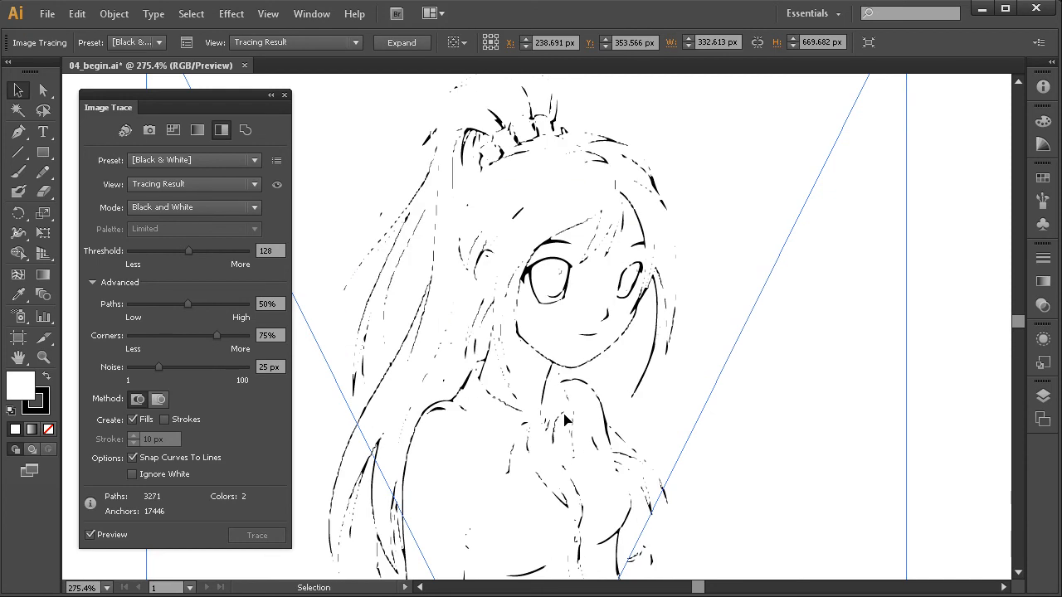
Raise the manga tracing's threshold to 230 and inspect the hair, face and shirt lines.
drag(190, 250, 235, 251)
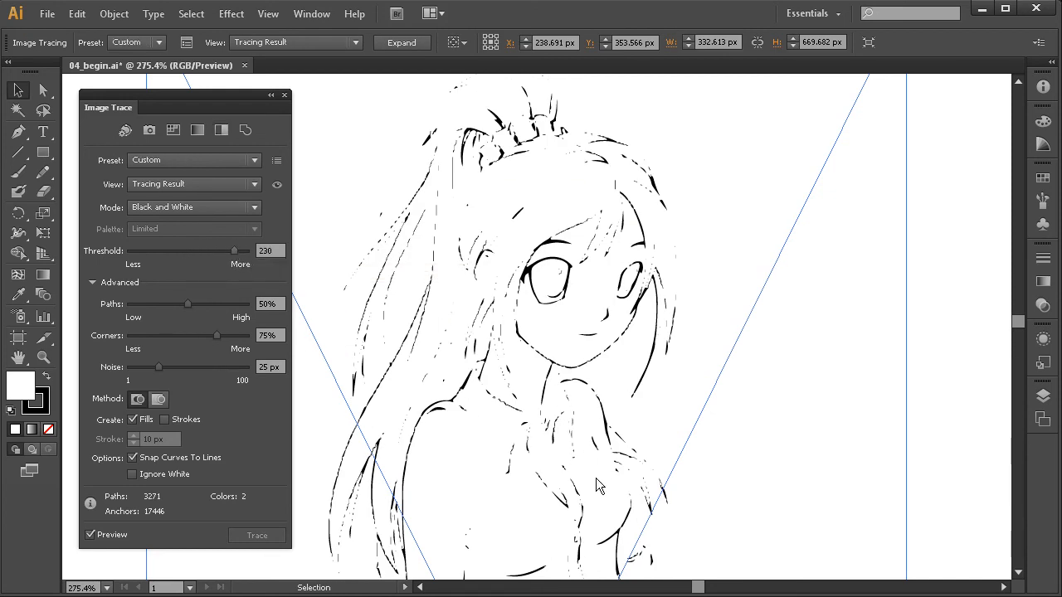
key(space)
drag(614, 398, 627, 376)
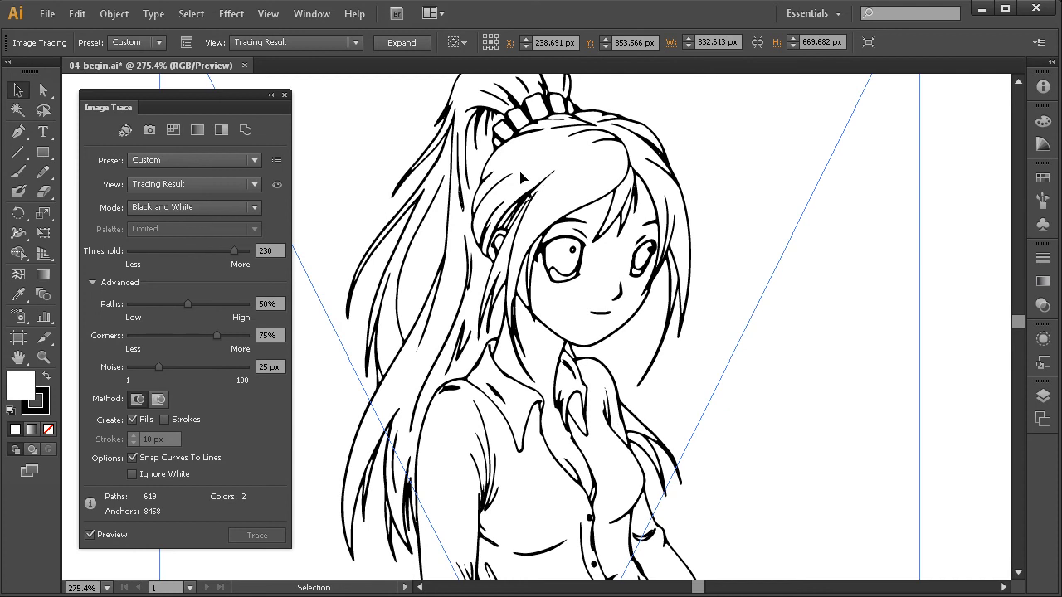
drag(603, 378, 578, 411)
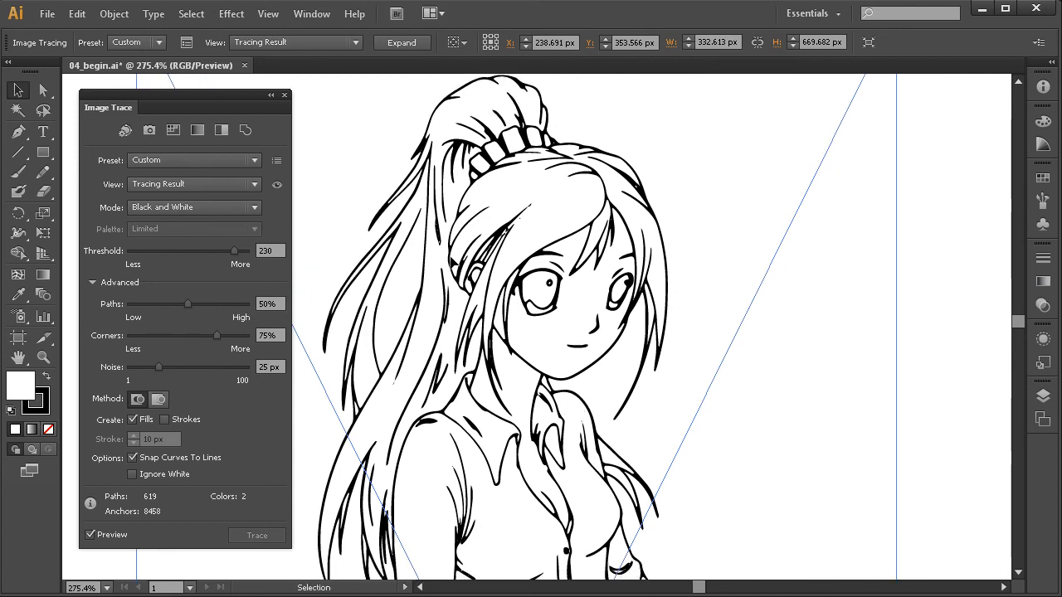
drag(511, 431, 503, 408)
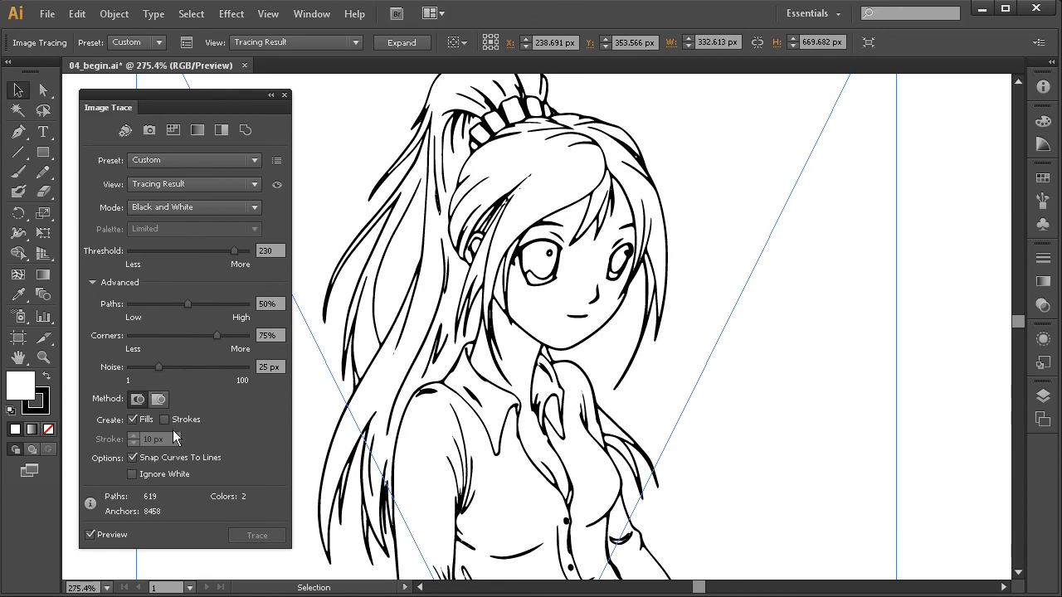
Retrace the manga drawing with the Outline preset and view the resulting strokes.
click(245, 130)
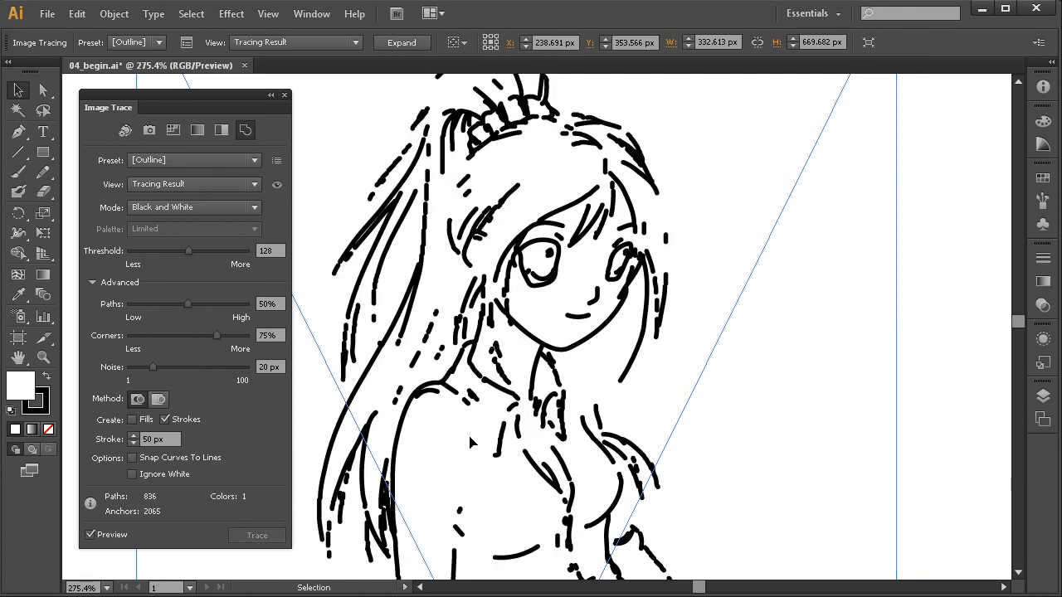
mouse_move(535, 358)
mouse_down()
mouse_move(530, 380)
mouse_move(553, 419)
mouse_up()
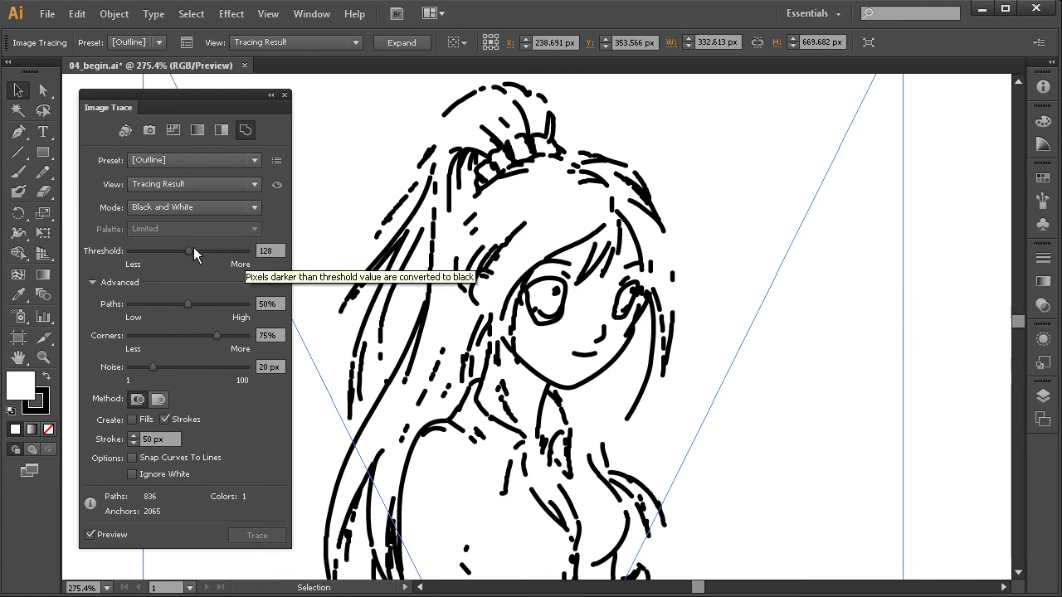
Raise the outline tracing's threshold to 185 and check the line coverage across the manga girl.
drag(190, 252, 216, 250)
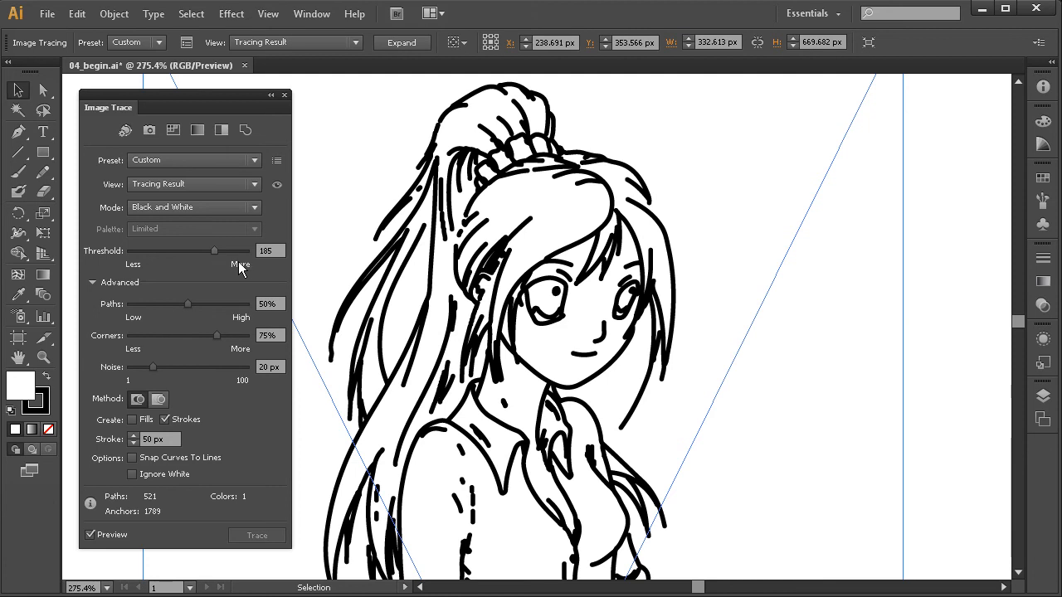
drag(645, 452, 618, 369)
ctrl+alt+click(645, 406)
ctrl+alt+click(641, 412)
ctrl+alt+click(635, 413)
drag(477, 431, 557, 439)
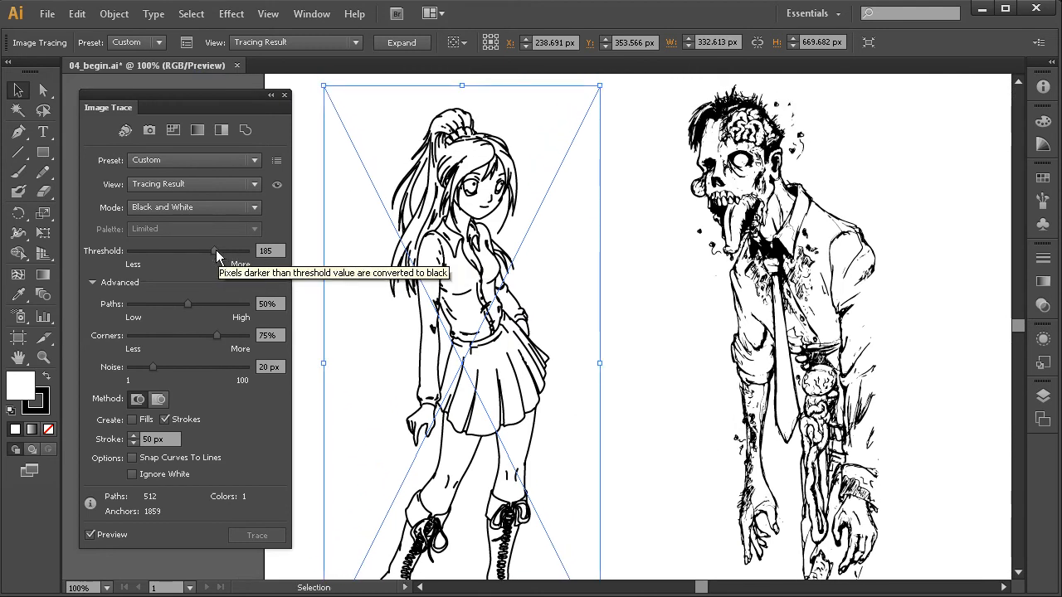
Set the outline tracing's threshold to 201 and review the whole figure.
drag(216, 250, 221, 251)
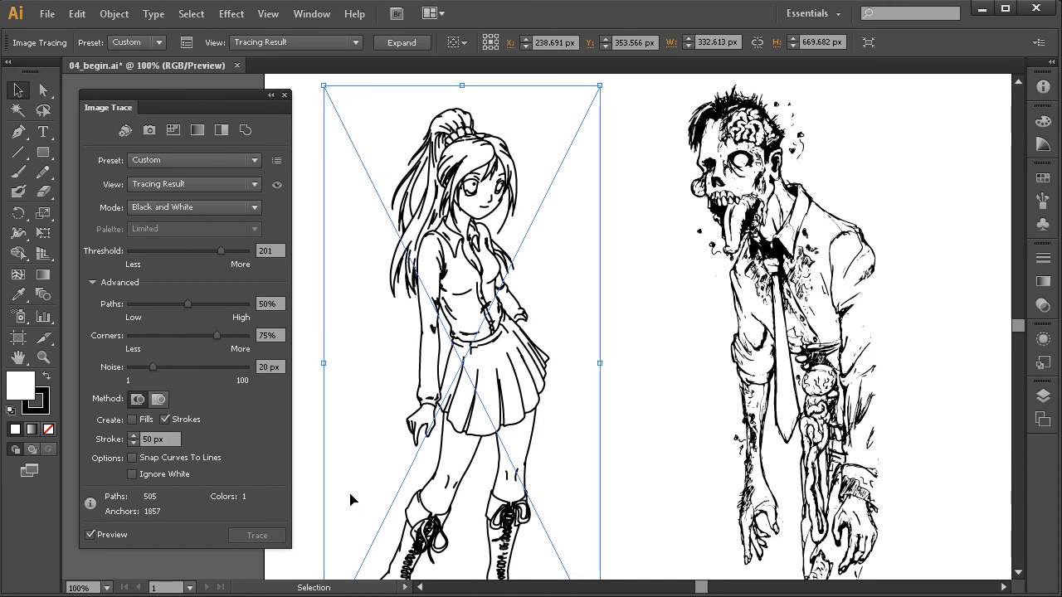
drag(498, 455, 543, 412)
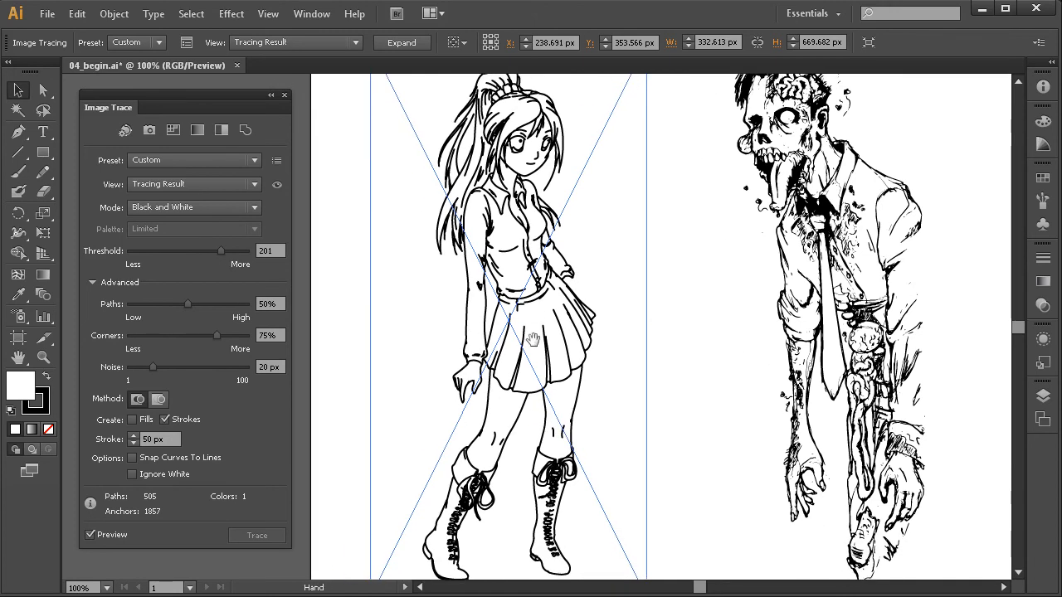
drag(531, 296, 503, 373)
Show the tracing result with outlines and inspect the path running through each stroke on the girl's face and hair.
click(243, 183)
click(242, 220)
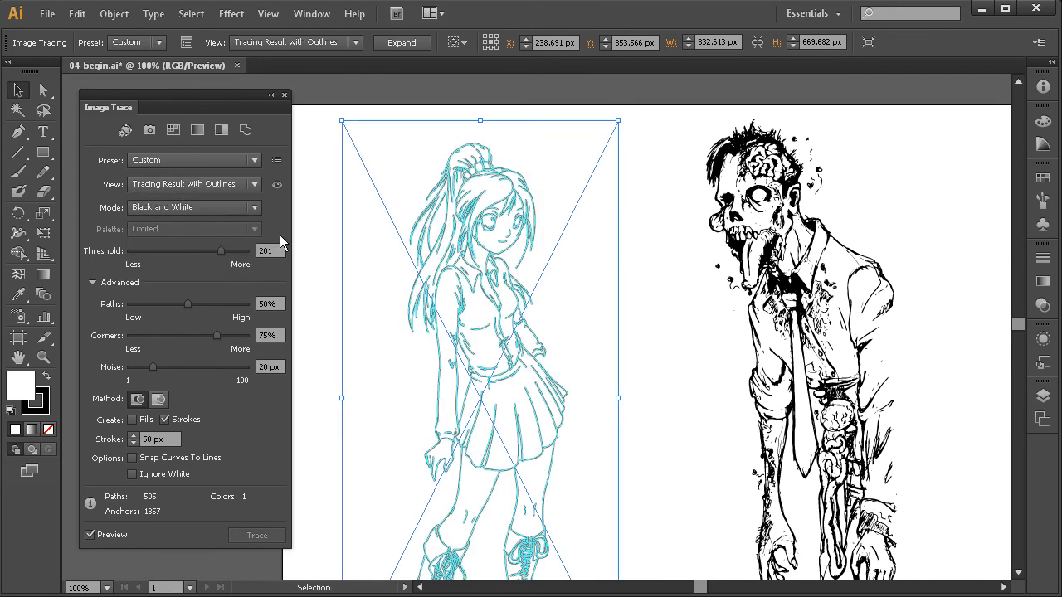
drag(510, 319, 526, 344)
drag(579, 166, 450, 297)
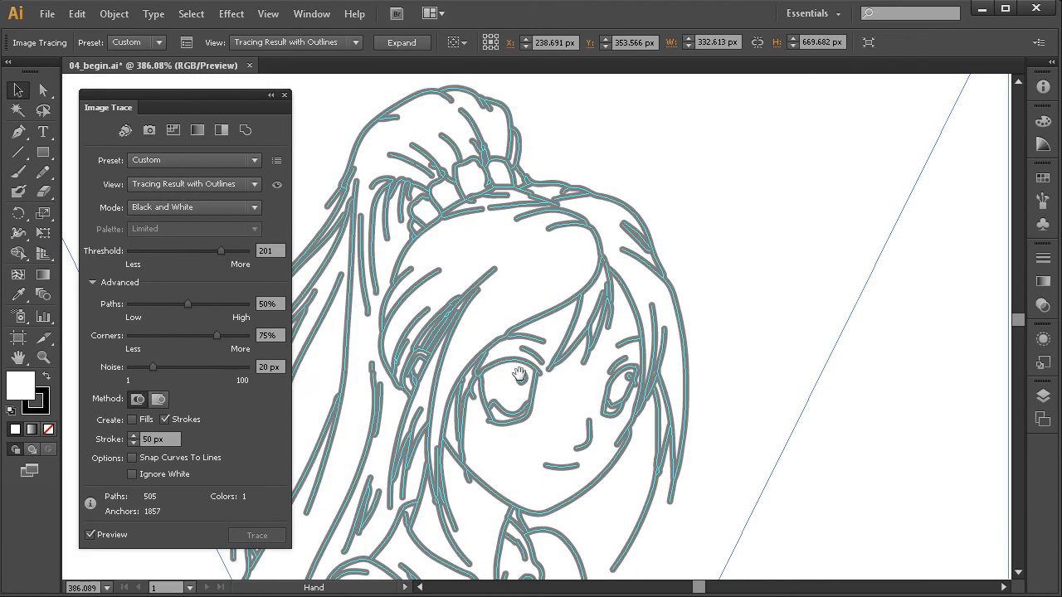
drag(519, 371, 506, 312)
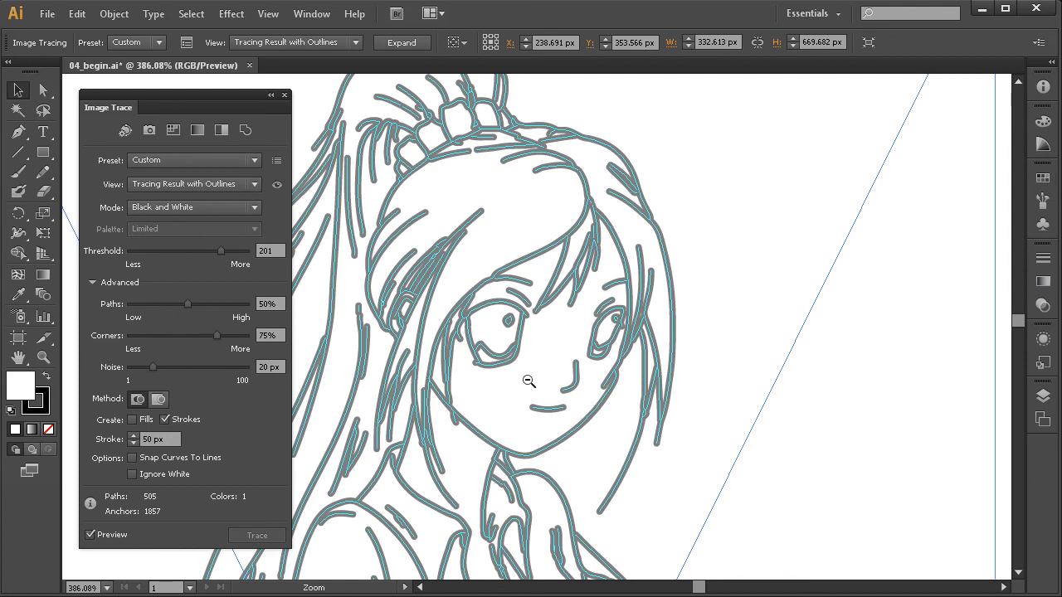
ctrl+alt+click(527, 376)
ctrl+alt+click(526, 376)
ctrl+alt+click(527, 376)
ctrl+alt+click(527, 376)
drag(528, 405, 503, 348)
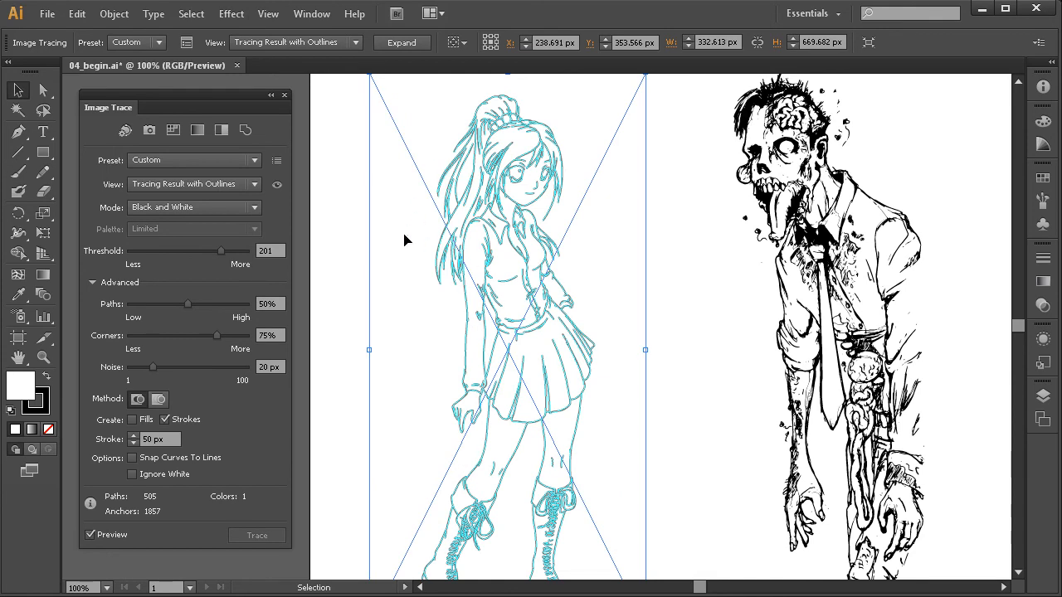
Expand the manga girl's tracing into editable paths, ungroup them and clear the selection.
click(402, 42)
key(ctrl)
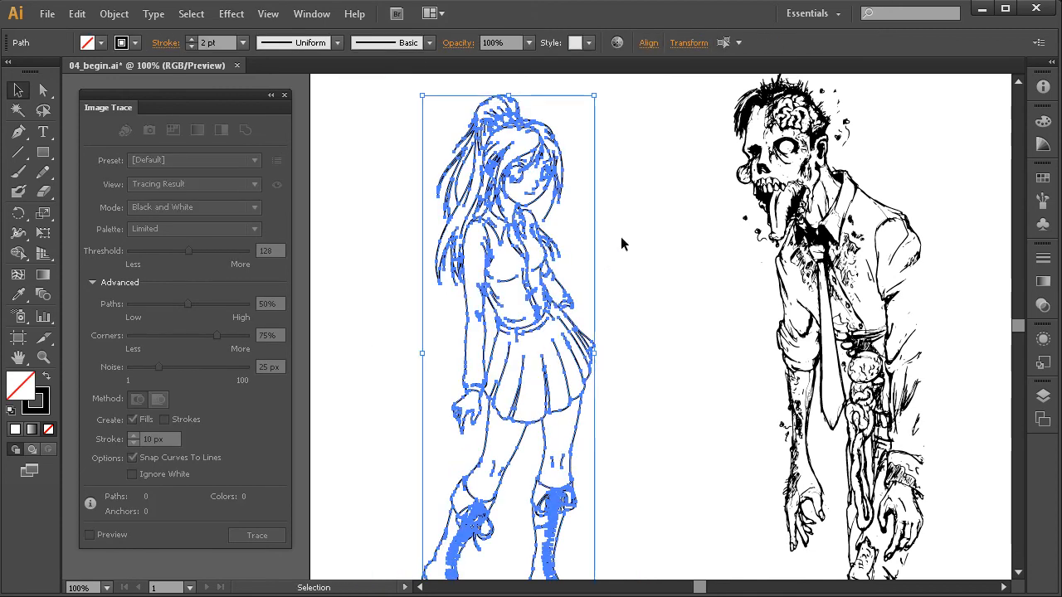
click(623, 240)
Try pulling one traced hair stroke beside the girl's shoulder away from the drawing.
drag(567, 297, 545, 339)
drag(644, 150, 419, 396)
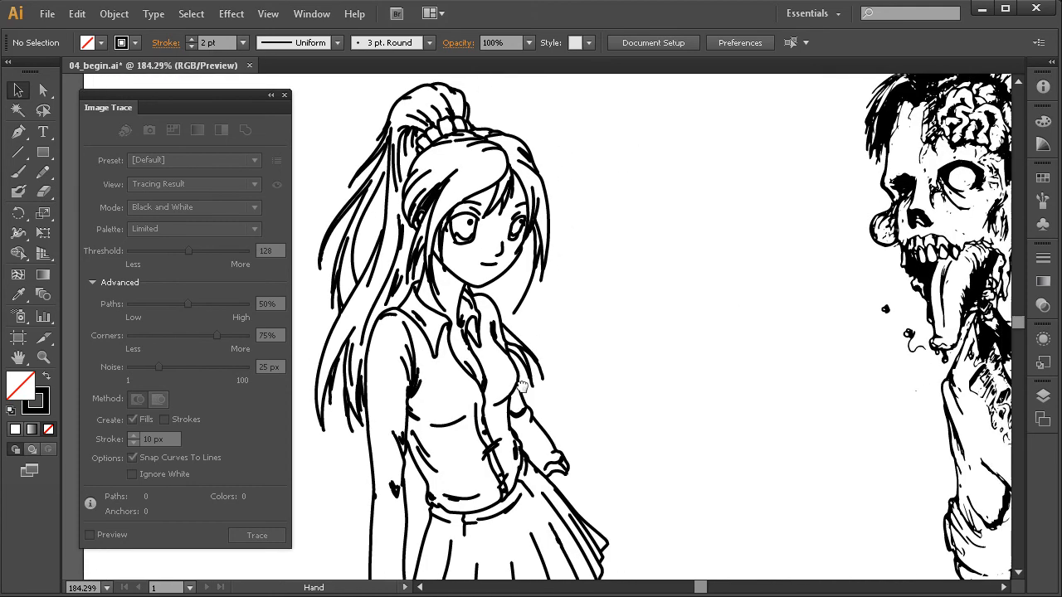
drag(506, 338, 540, 346)
drag(663, 230, 459, 435)
drag(473, 425, 528, 408)
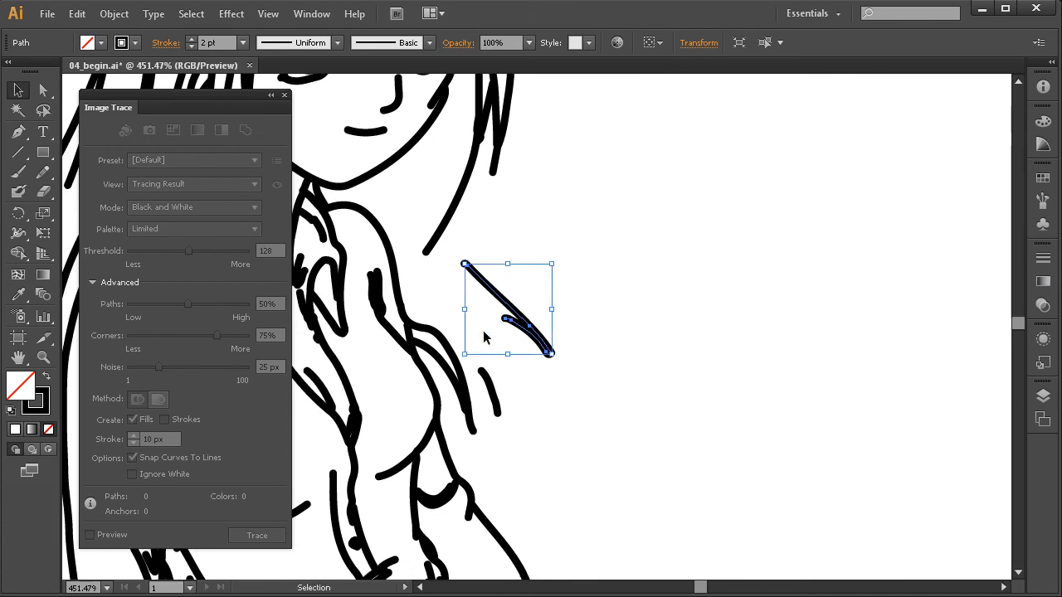
Select all the manga girl's traced paths and hide their selection edges.
ctrl+alt+click(527, 393)
ctrl+alt+click(528, 392)
ctrl+alt+click(530, 392)
ctrl+alt+click(529, 392)
ctrl+alt+click(530, 391)
ctrl+alt+click(529, 392)
scroll(586, 218, up, 3)
mouse_move(609, 198)
mouse_down()
mouse_move(534, 238)
mouse_move(430, 560)
mouse_up()
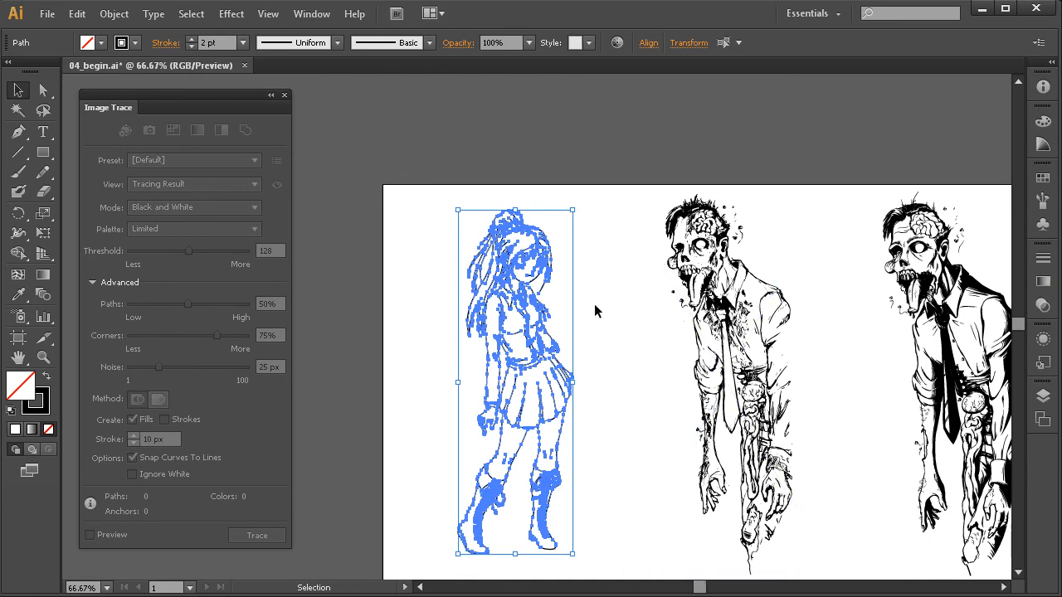
drag(639, 224, 525, 392)
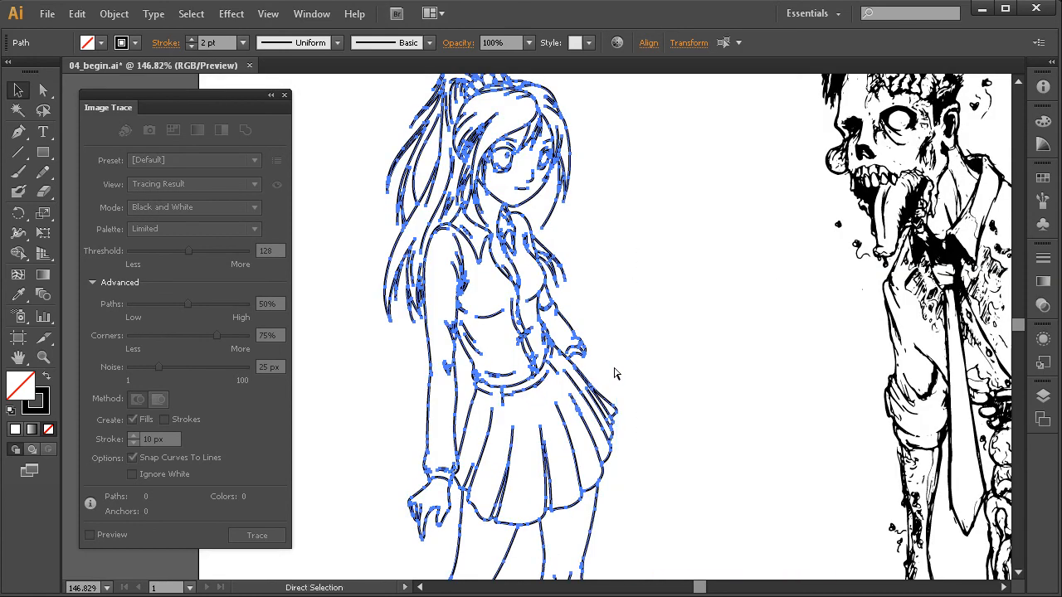
key(ctrl+h)
Set the stroke weight of the girl's paths to 1 pt and deselect them.
click(1043, 258)
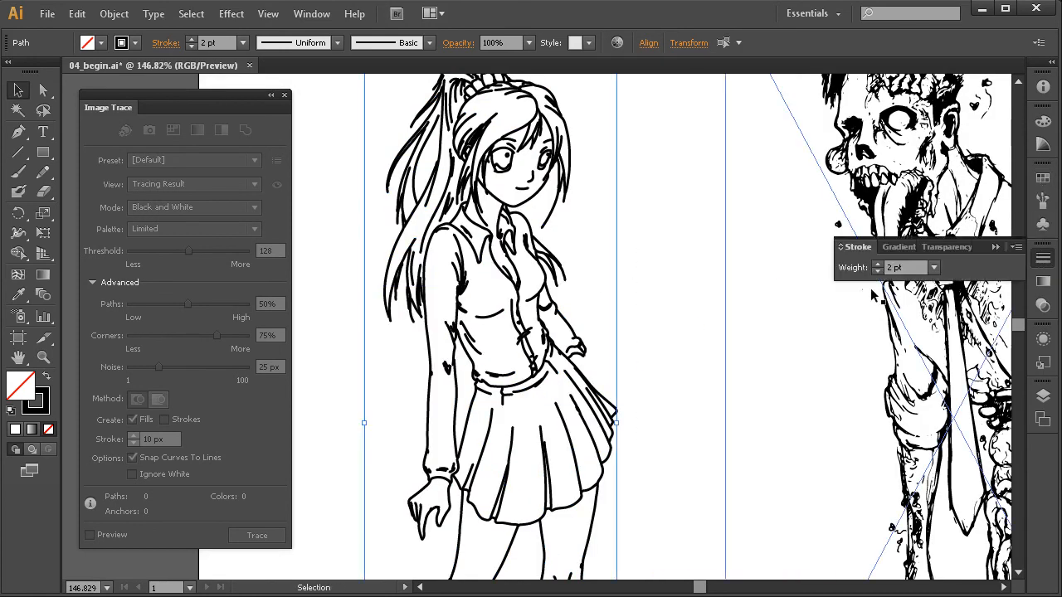
click(840, 247)
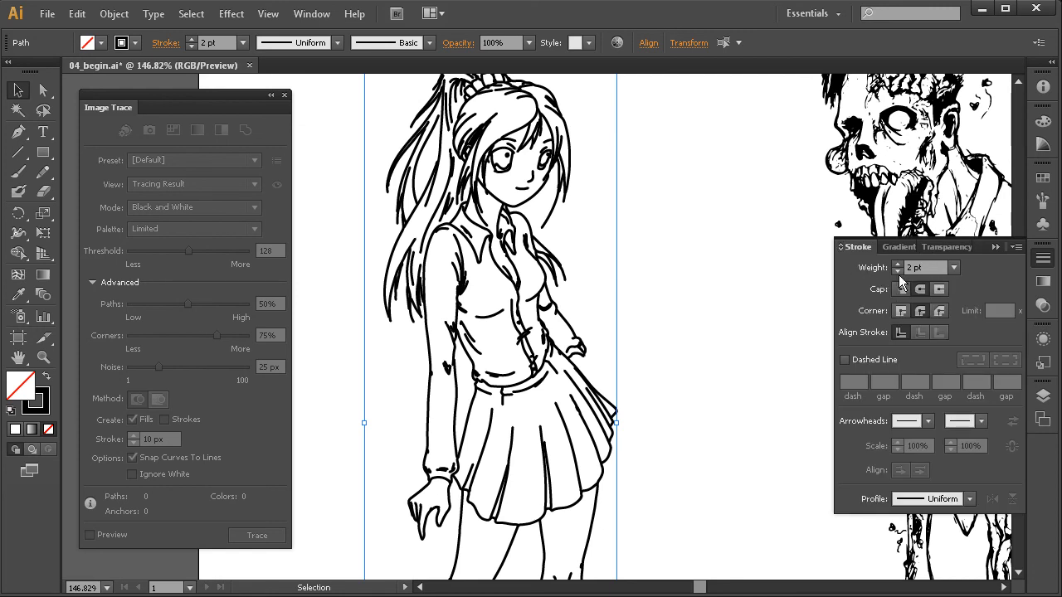
click(897, 271)
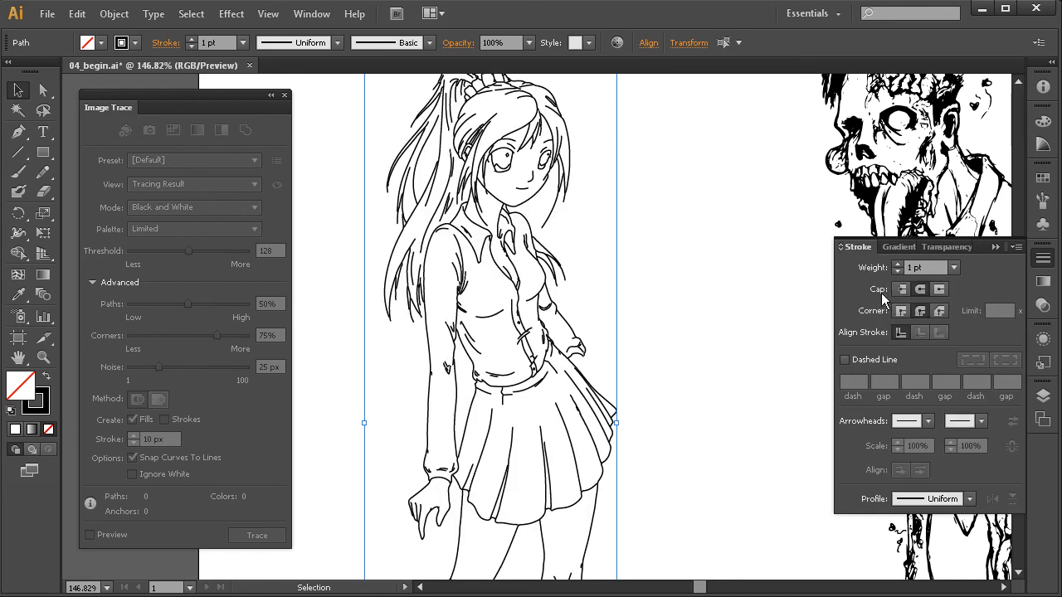
click(1043, 258)
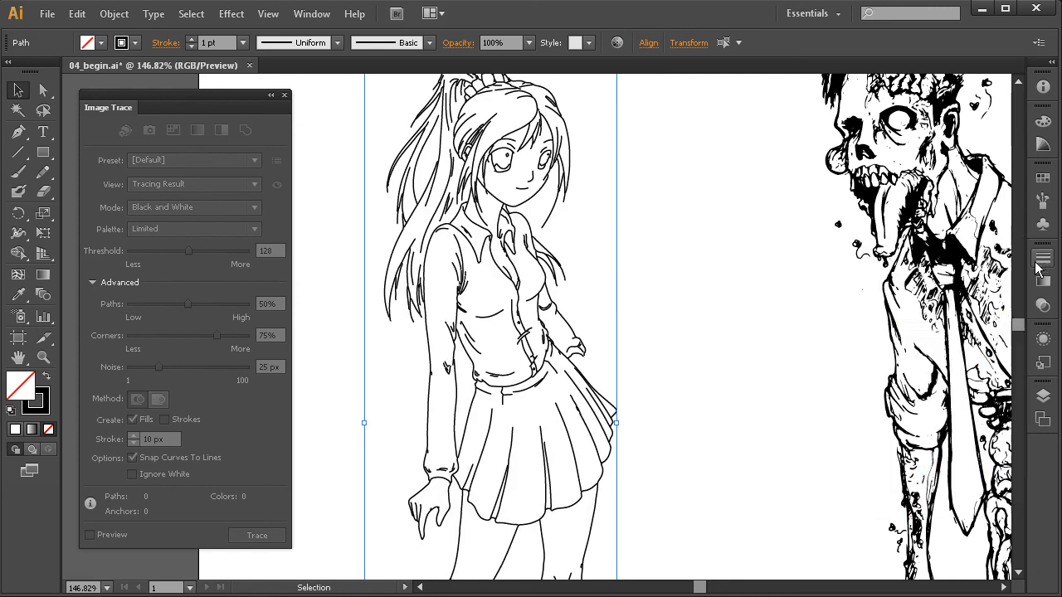
click(671, 325)
Examine the thinner line work on the girl's skirt, bootlaces and upper body, ending with an overview of all three drawings.
key(space)
drag(639, 386, 611, 265)
drag(604, 360, 607, 282)
mouse_move(608, 336)
mouse_down()
mouse_move(611, 298)
mouse_move(597, 415)
mouse_move(572, 310)
mouse_move(585, 260)
mouse_up()
key(space)
key(ctrl+space)
drag(682, 309, 391, 543)
key(space)
drag(493, 440, 579, 467)
ctrl+alt+click(636, 311)
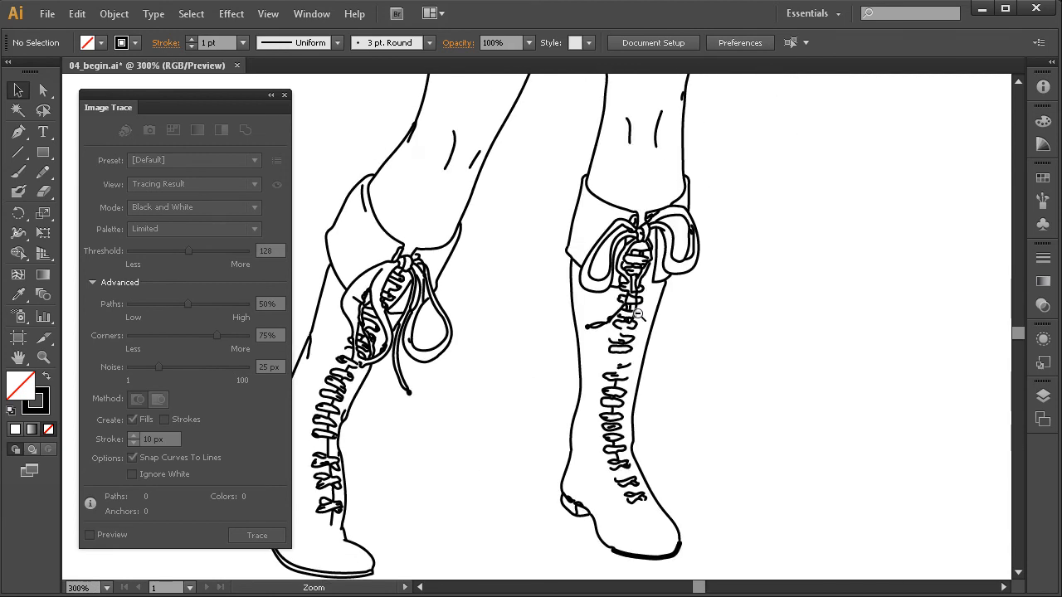
ctrl+alt+click(635, 310)
ctrl+alt+click(633, 309)
drag(504, 259, 562, 360)
drag(575, 402, 571, 547)
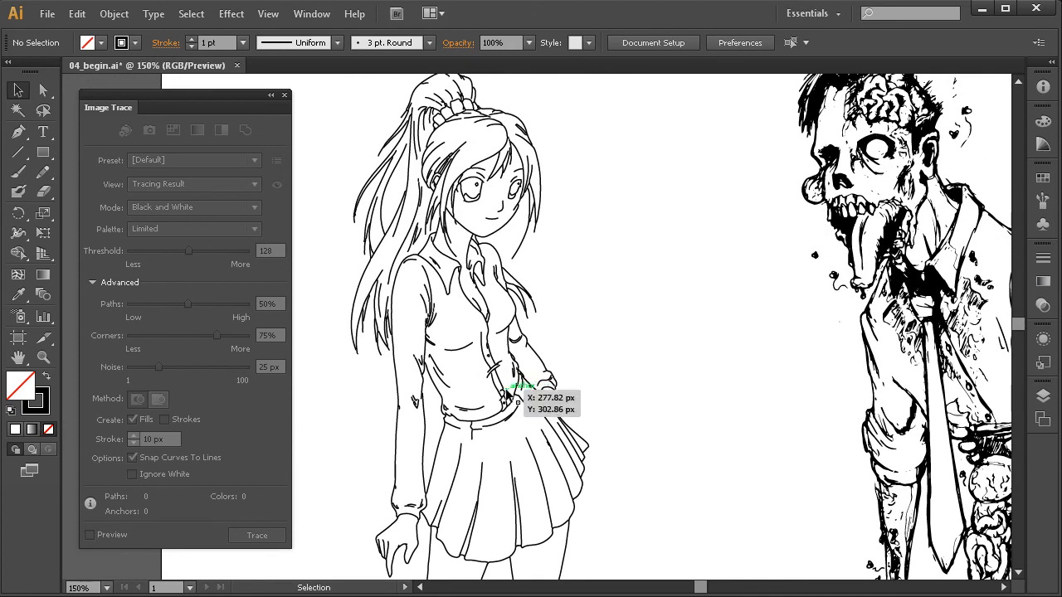
mouse_move(600, 357)
mouse_down()
mouse_move(539, 360)
mouse_move(610, 391)
mouse_up()
ctrl+alt+click(616, 367)
ctrl+alt+click(615, 372)
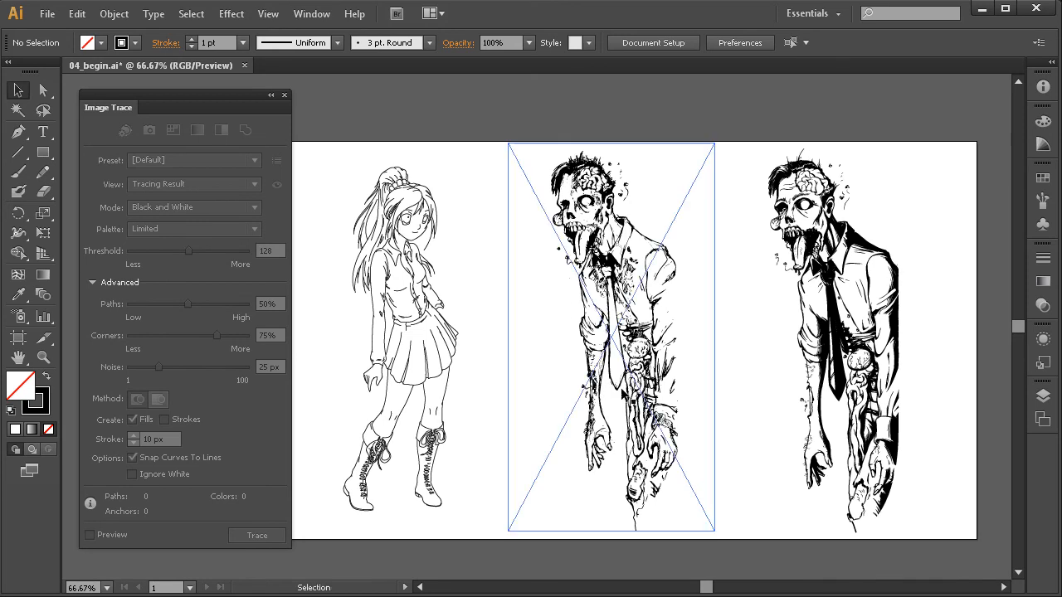